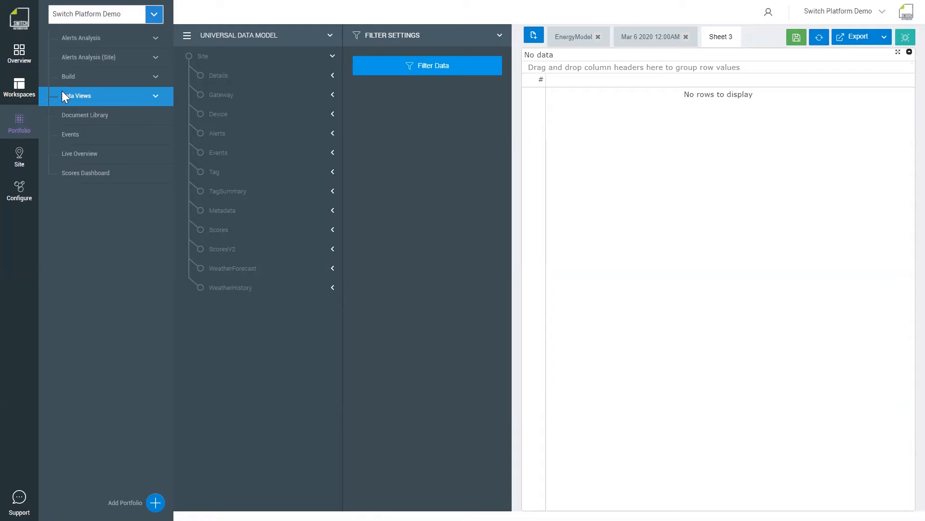
# Load the site Name, Latitude and Longitude from the site details into the new sheet, and add a filter on Name.
pyautogui.click(154, 97)
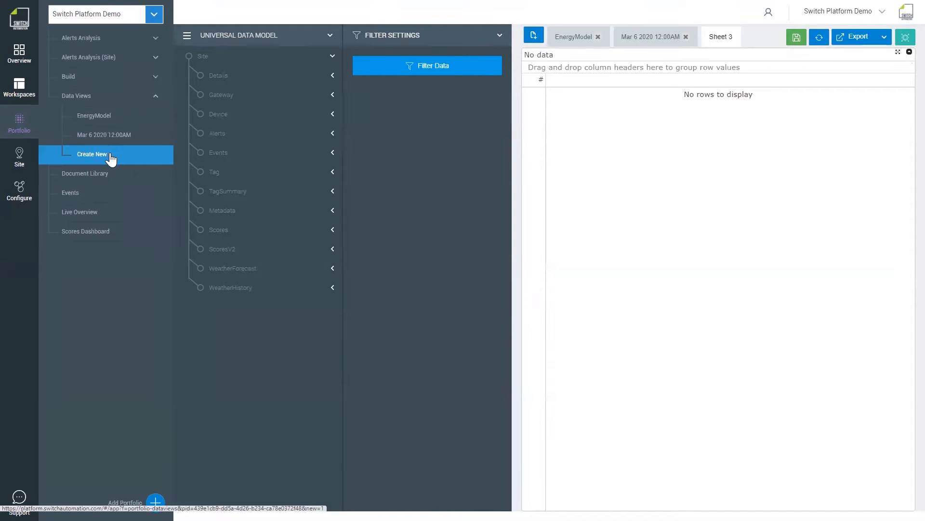
pyautogui.click(15, 123)
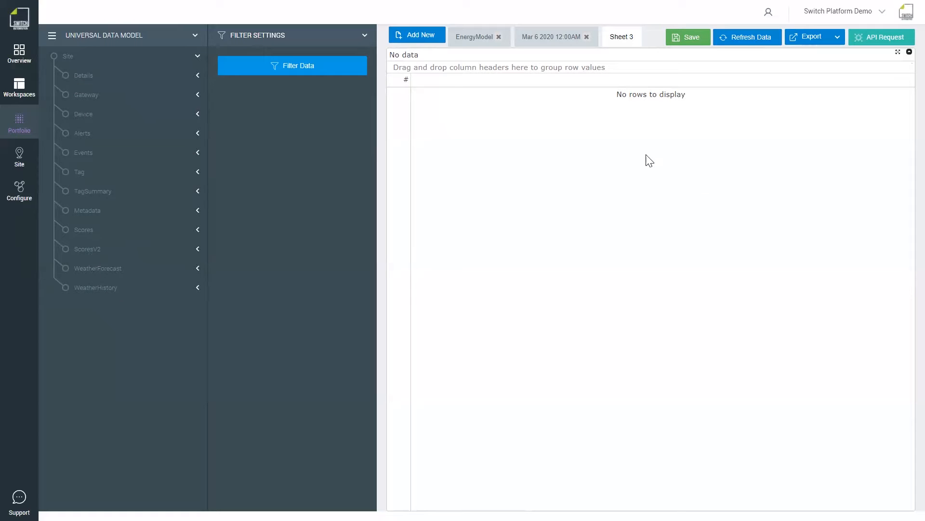
pyautogui.click(198, 76)
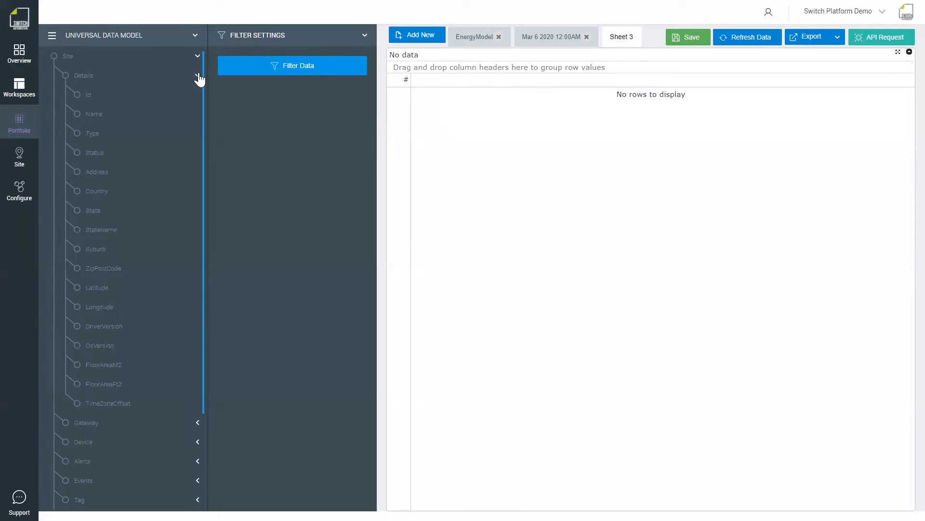
pyautogui.click(77, 119)
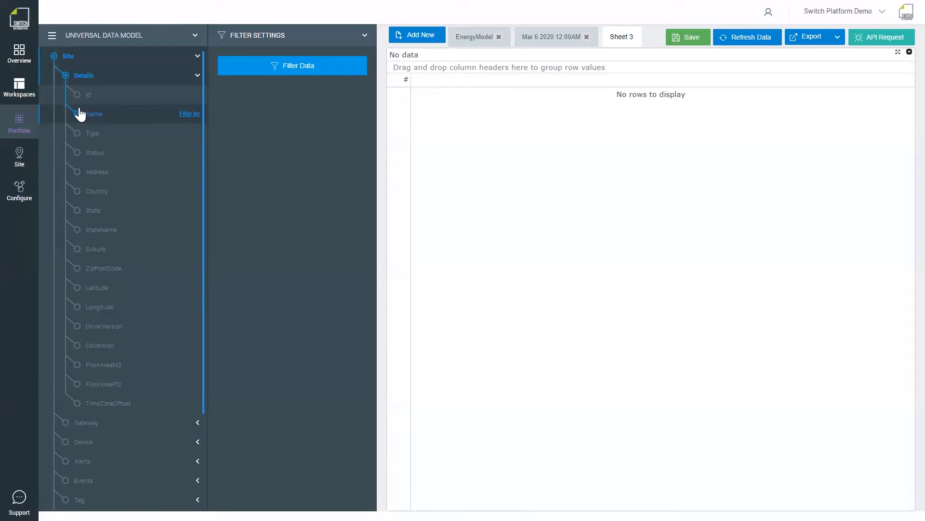
pyautogui.click(77, 292)
pyautogui.click(80, 312)
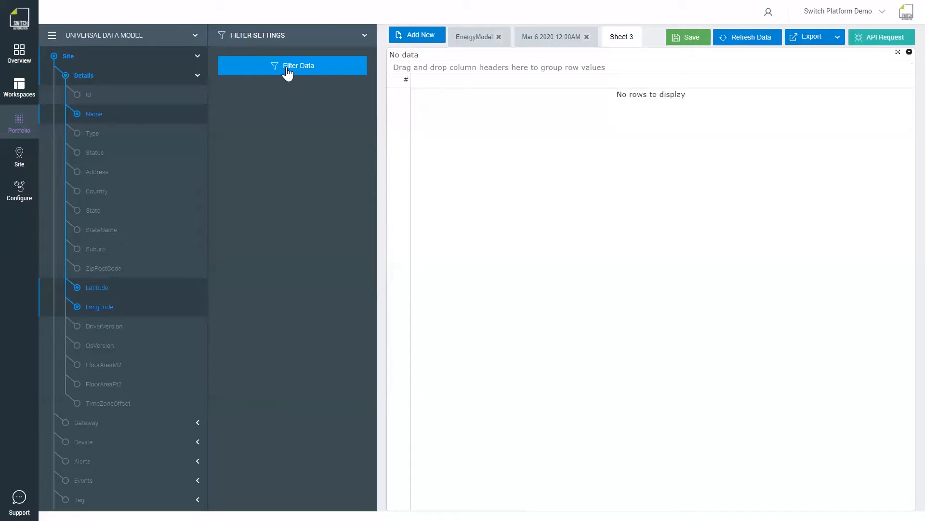
pyautogui.click(735, 38)
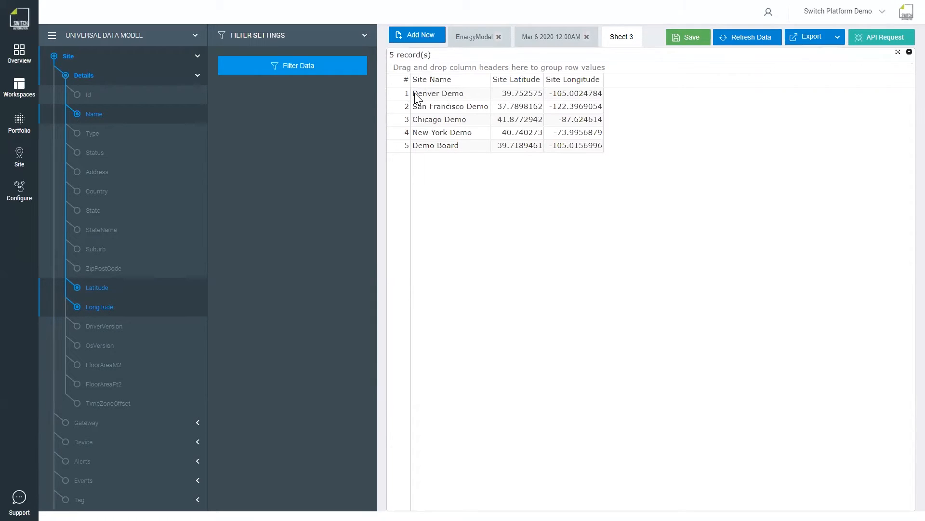
pyautogui.click(187, 115)
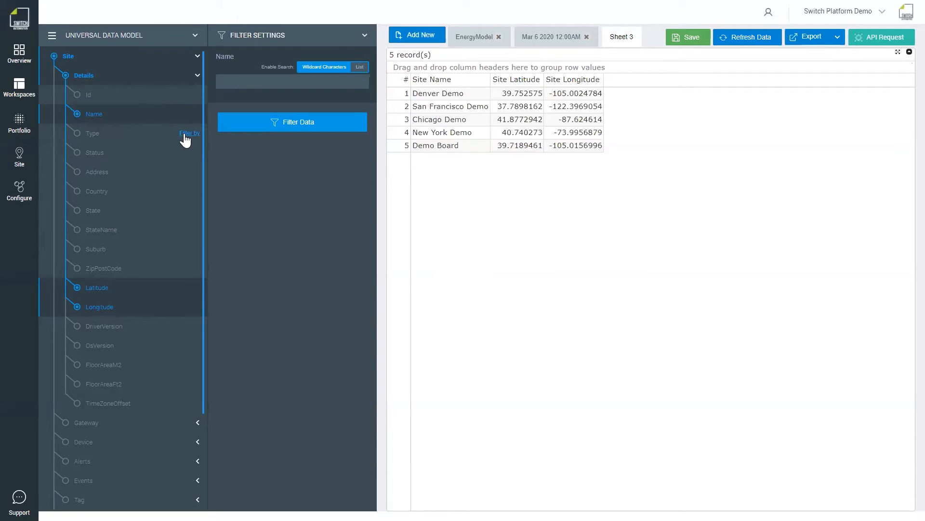
pyautogui.click(184, 136)
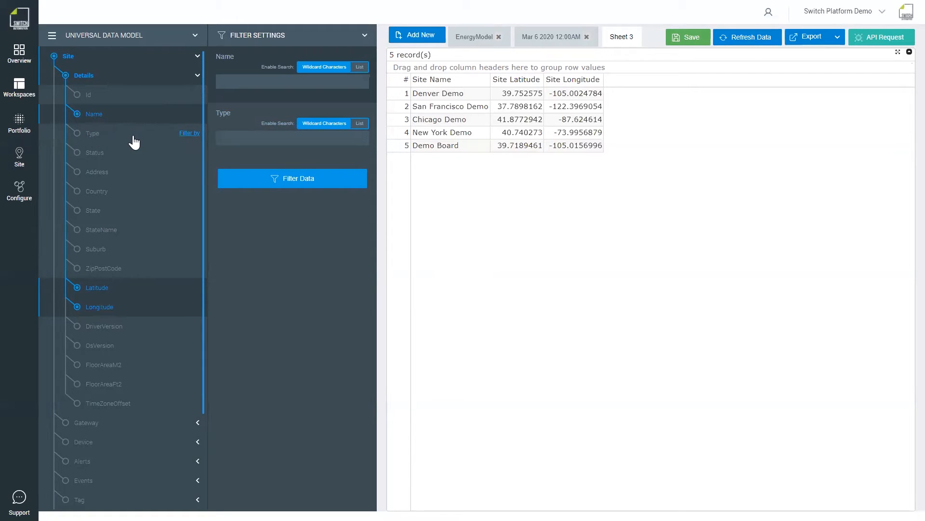
pyautogui.click(77, 136)
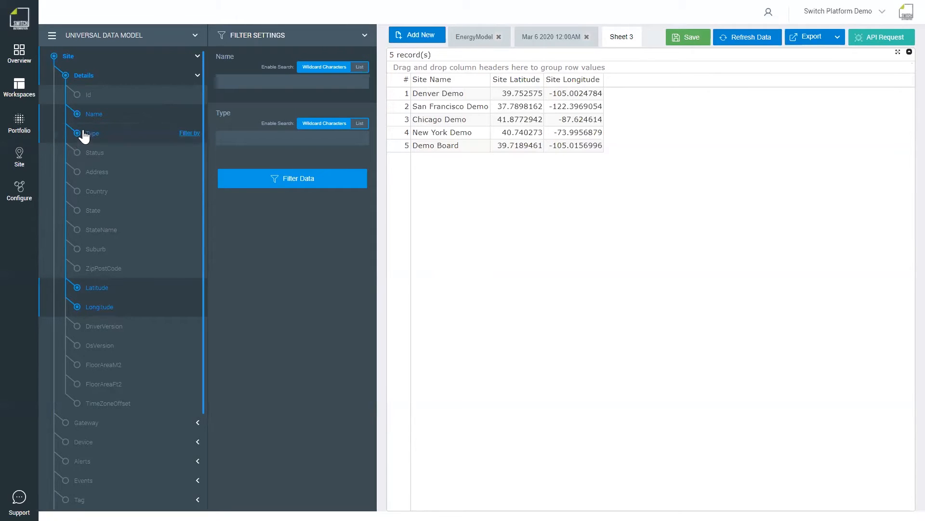
pyautogui.click(76, 136)
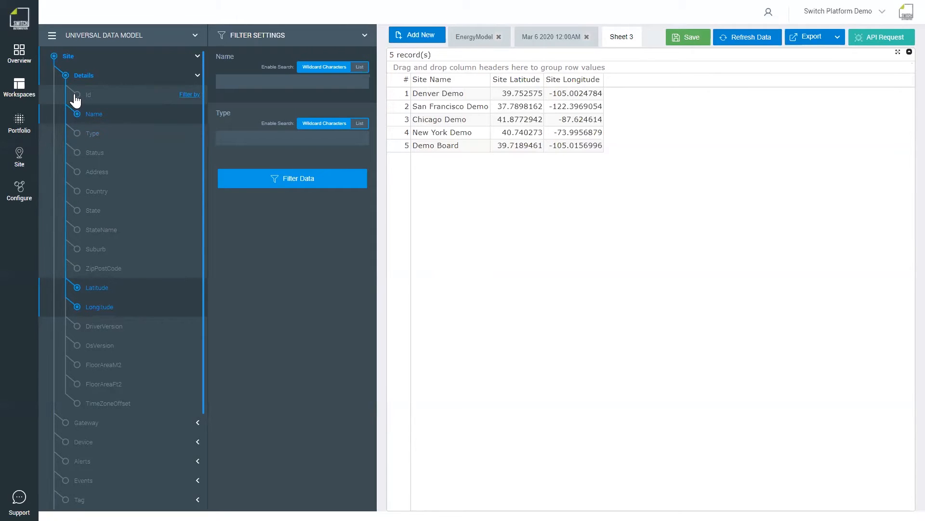
pyautogui.click(79, 99)
pyautogui.click(77, 96)
pyautogui.click(350, 151)
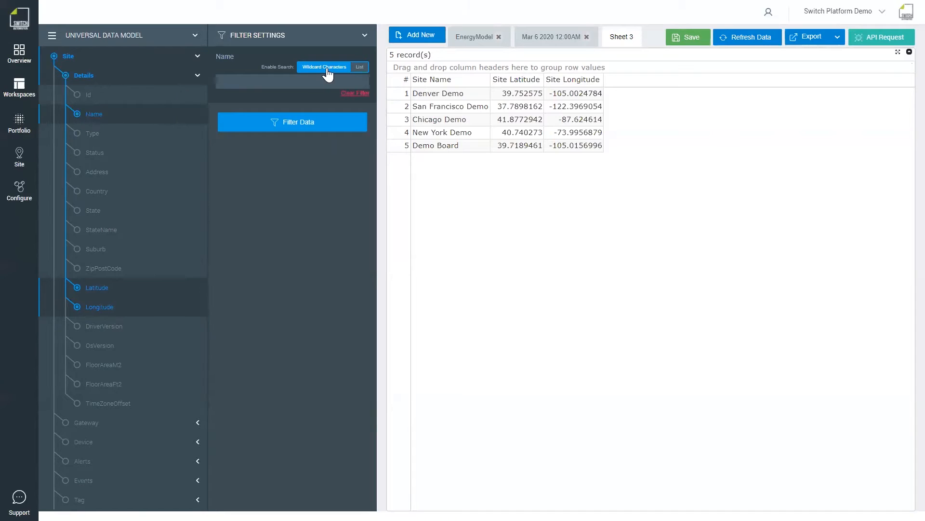
# Filter the sites by the Name wildcard %denver%, and clear the wildcard text after applying it.
pyautogui.write('%denve')
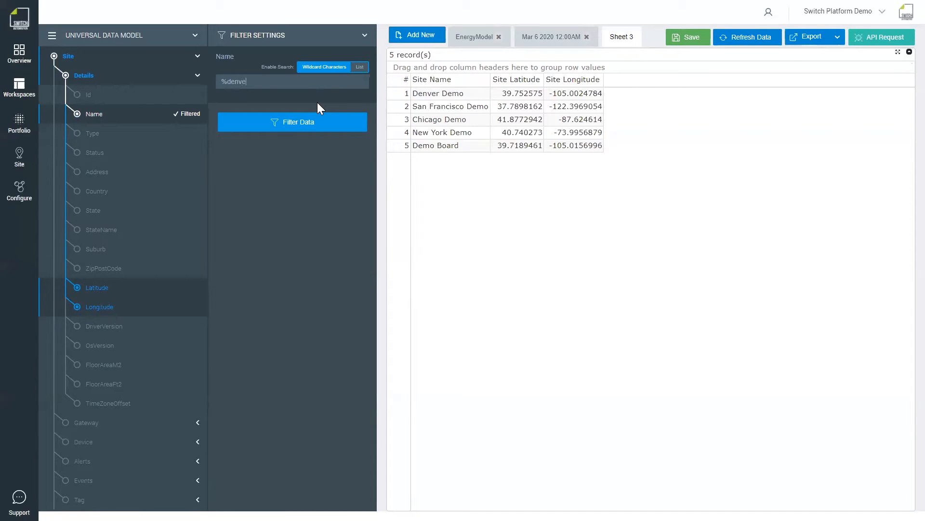
pyautogui.write('r%')
pyautogui.click(294, 123)
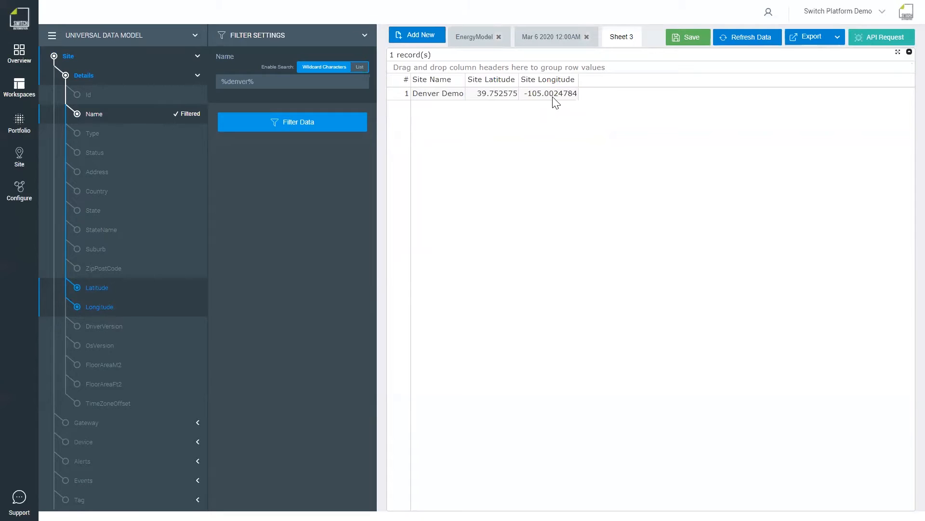
pyautogui.moveTo(258, 81)
pyautogui.moveTo(259, 80); pyautogui.dragTo(223, 82)
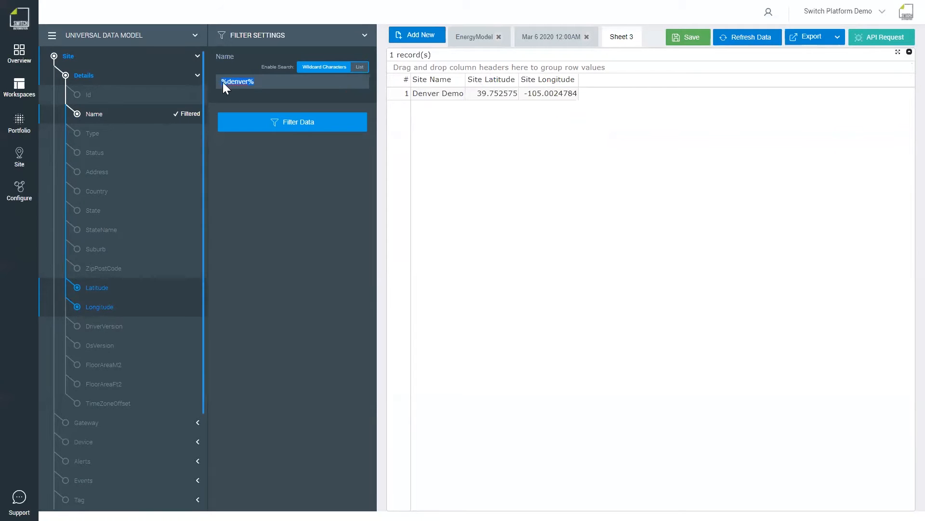
pyautogui.press('BackSpace')
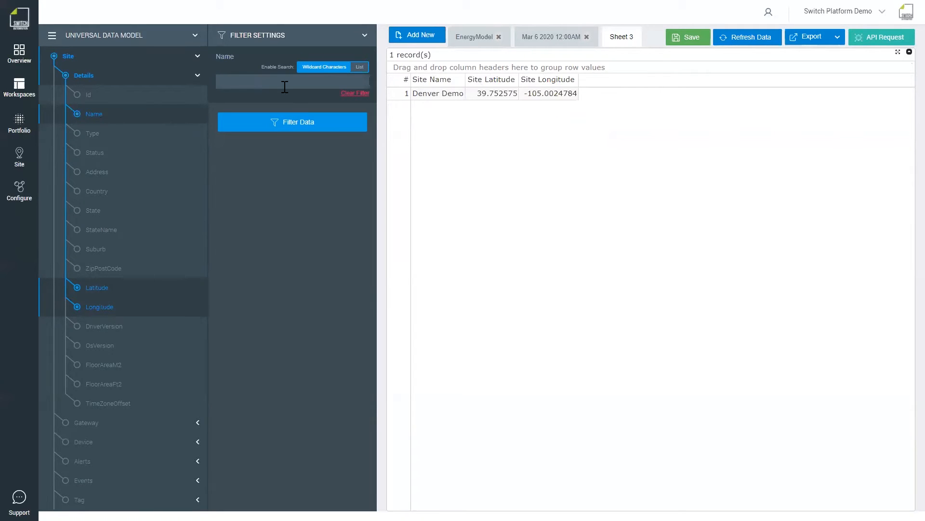
# Switch the Name filter to list search, choose Denver Demo and apply the filter.
pyautogui.click(360, 68)
pyautogui.click(328, 81)
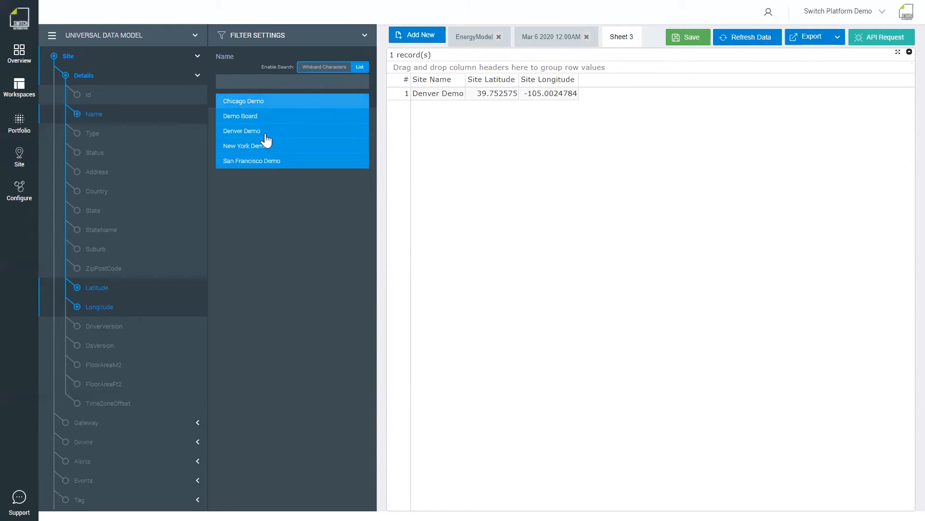
pyautogui.click(240, 131)
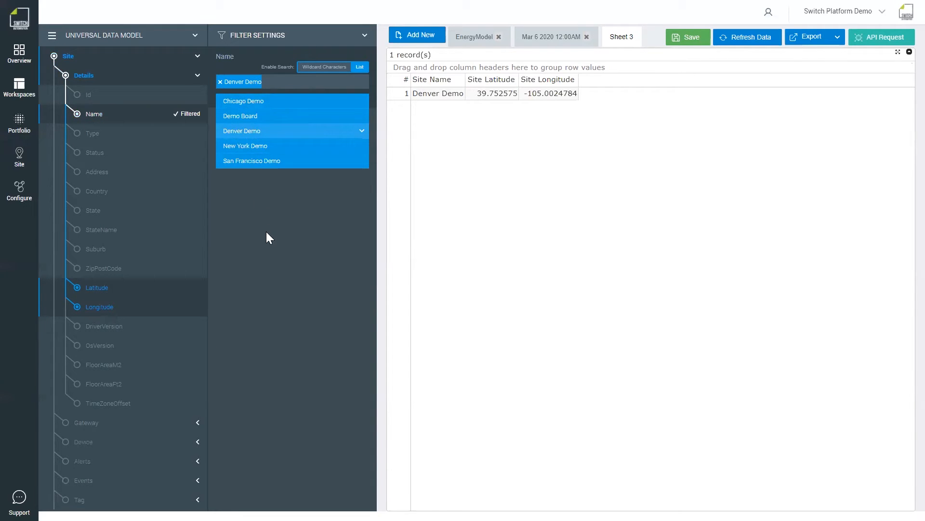
pyautogui.click(359, 118)
pyautogui.click(363, 119)
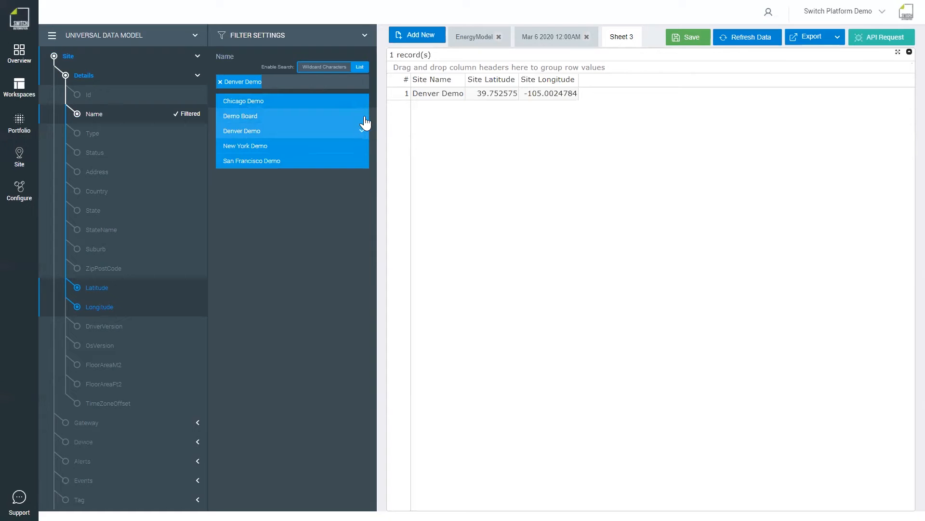
pyautogui.click(326, 220)
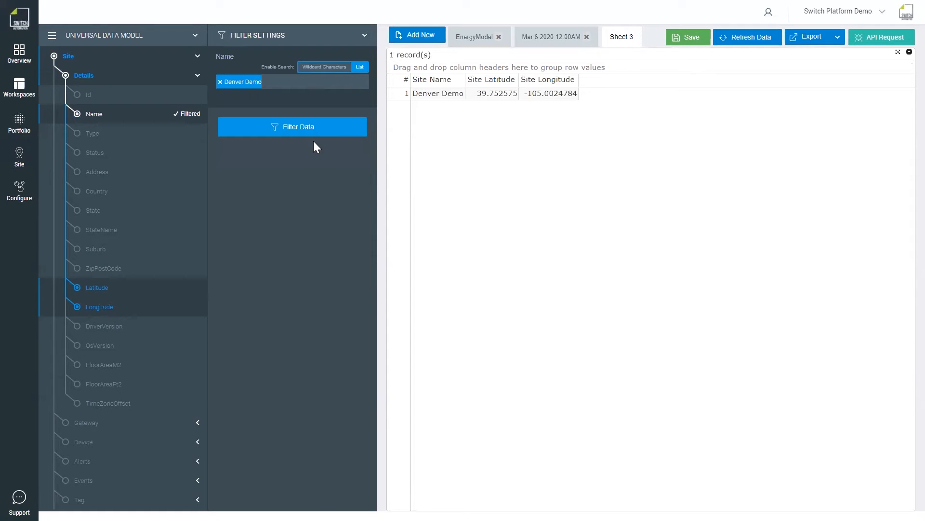
pyautogui.click(289, 127)
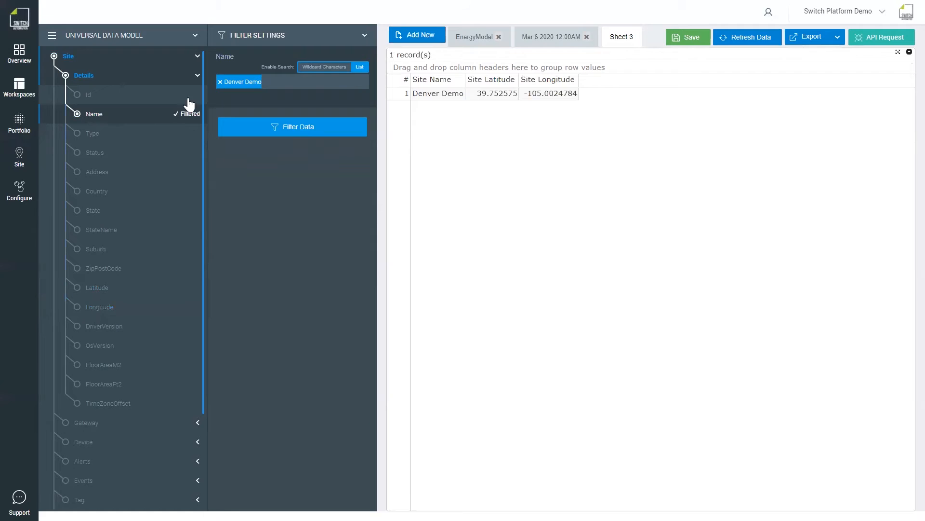
# Add DeviceName from the device details to the data view and reload the filtered data.
pyautogui.click(198, 76)
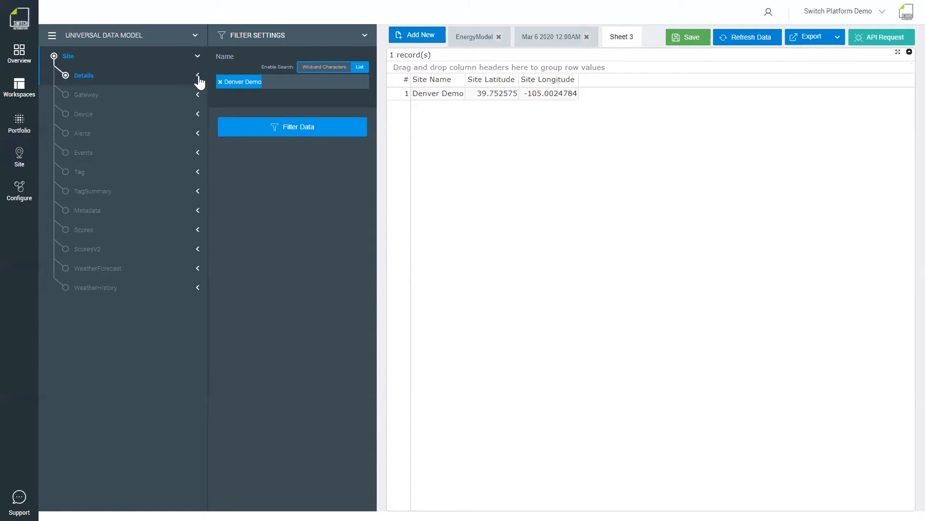
pyautogui.click(198, 114)
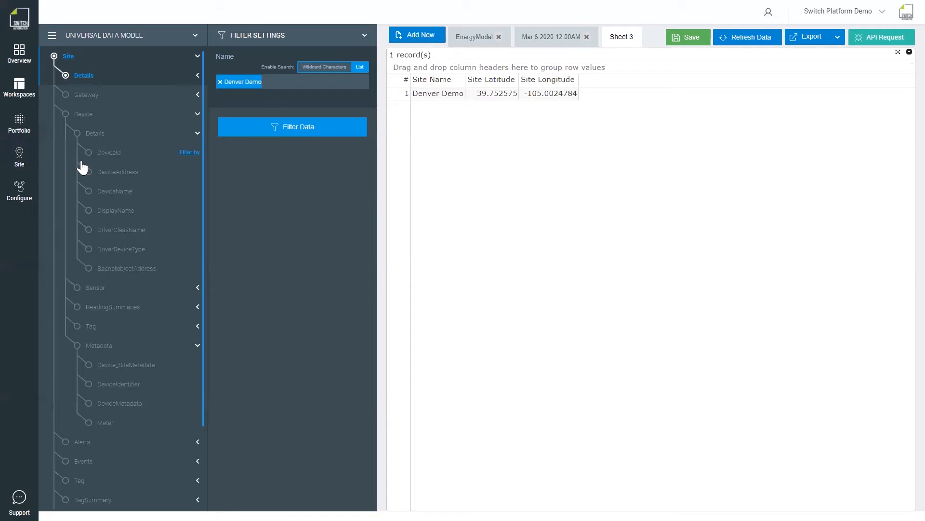
pyautogui.click(87, 193)
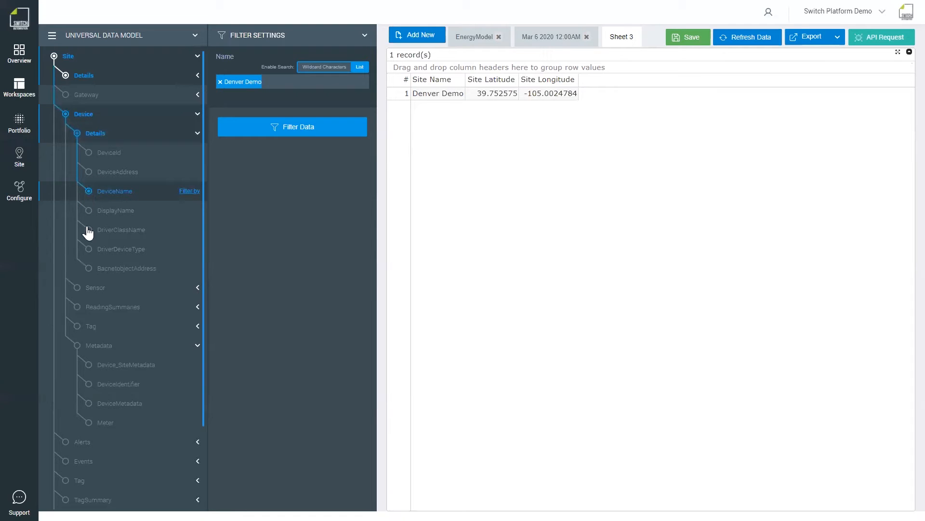
pyautogui.click(282, 129)
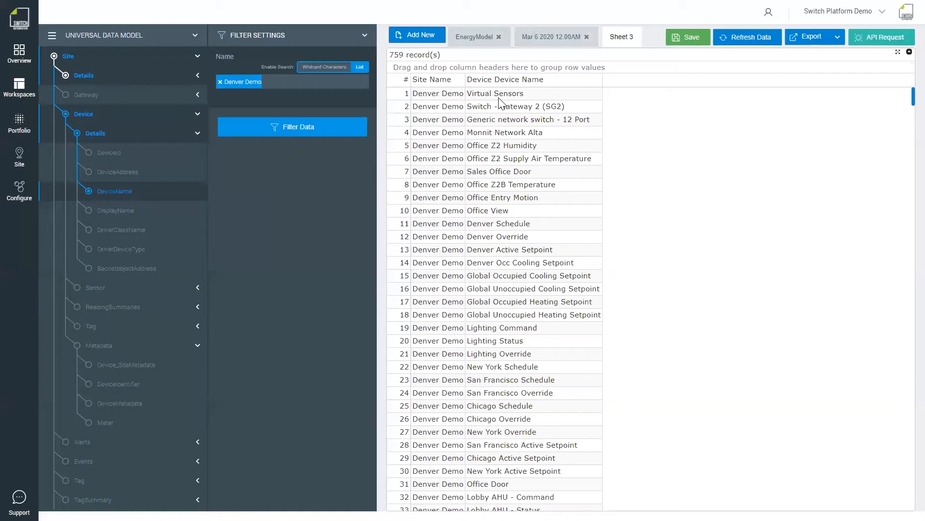
# Add the sensor details DisplayName, UnitOfMeasure, PropertyValue and LastUpdate to the data view and reload the filtered data.
pyautogui.click(198, 288)
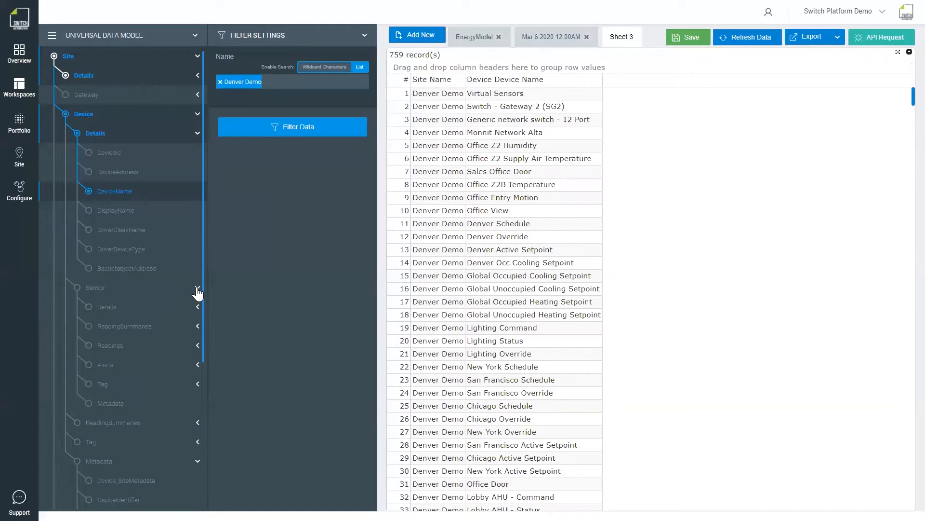
pyautogui.click(197, 307)
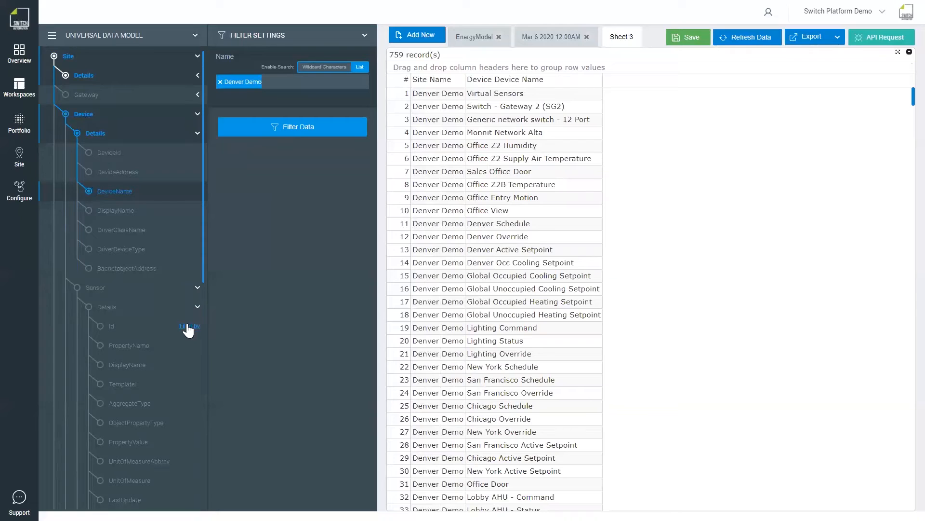
pyautogui.click(100, 364)
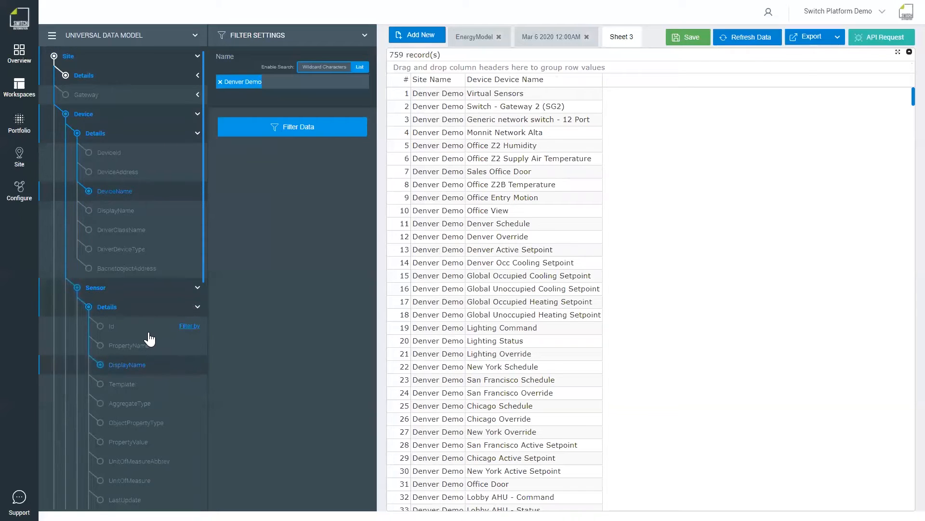
pyautogui.click(99, 481)
pyautogui.click(102, 443)
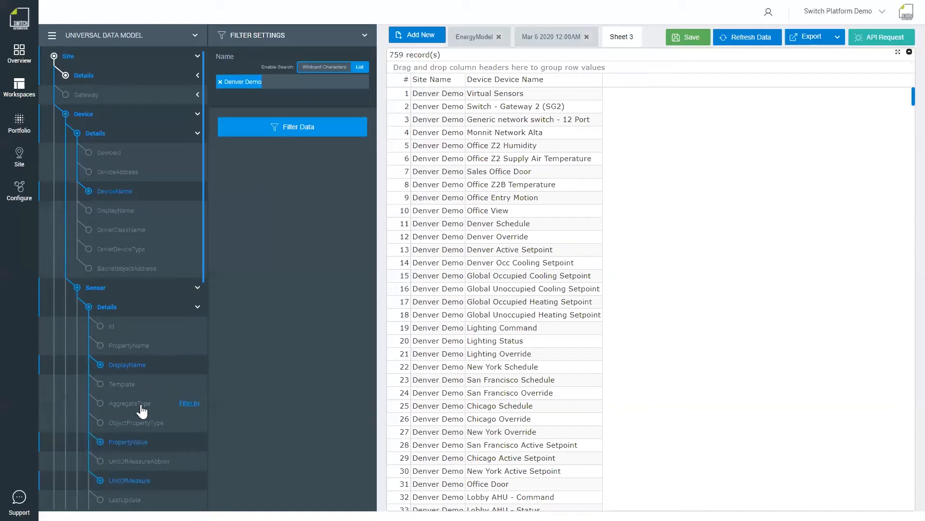
pyautogui.click(124, 500)
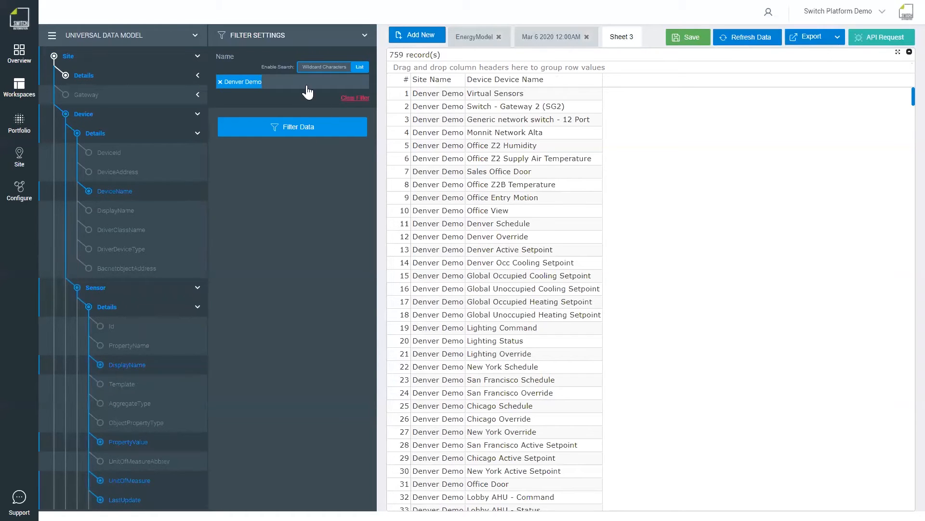
pyautogui.click(292, 128)
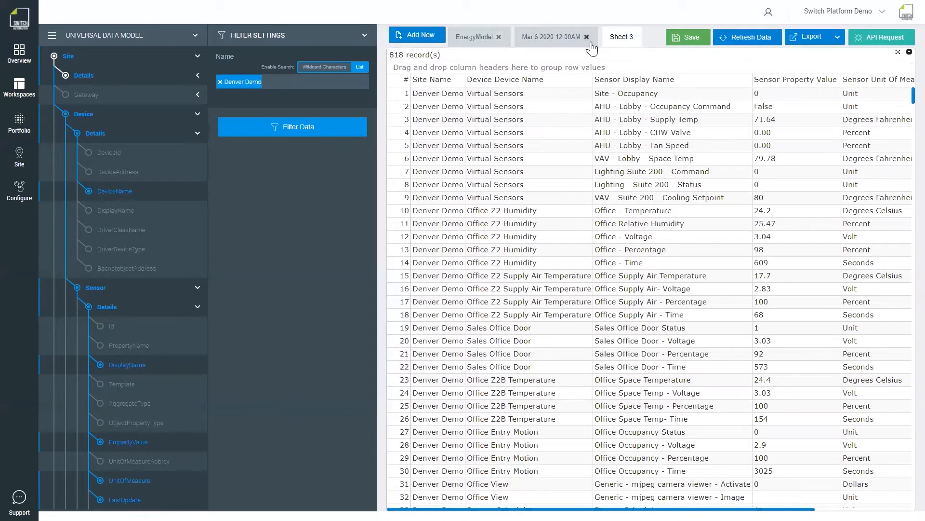
# Rename the sheet as LastDeviceReadings and save the data view.
pyautogui.click(617, 36)
pyautogui.moveTo(613, 37); pyautogui.dragTo(648, 39)
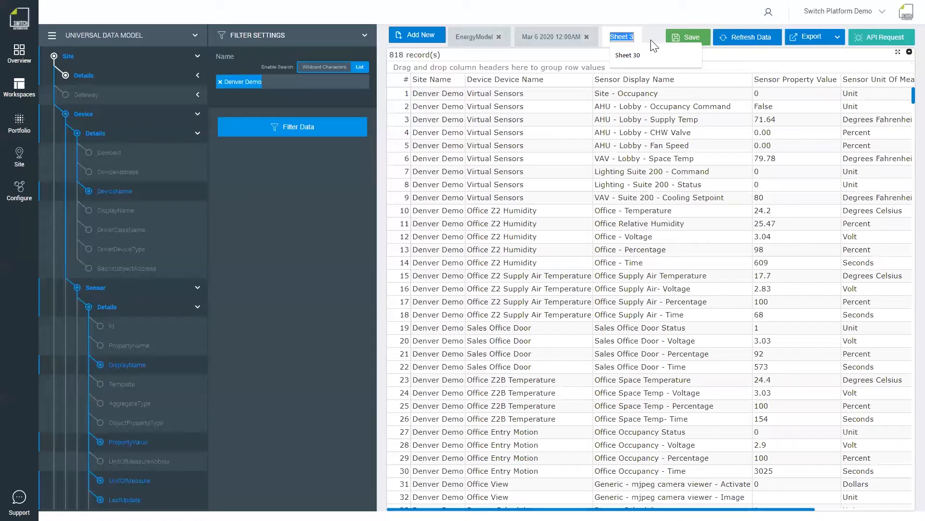
pyautogui.write('La')
pyautogui.write('stREad')
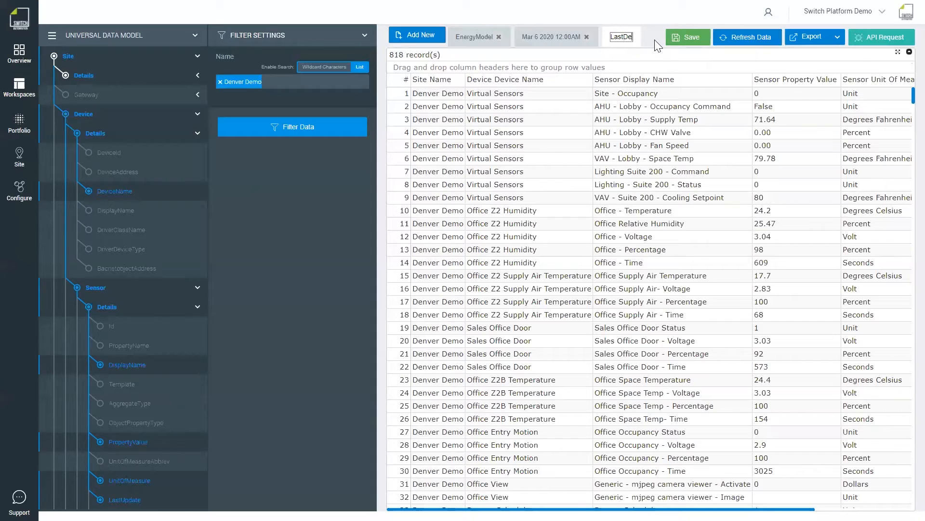
pyautogui.write('DeviceReadings')
pyautogui.click(680, 38)
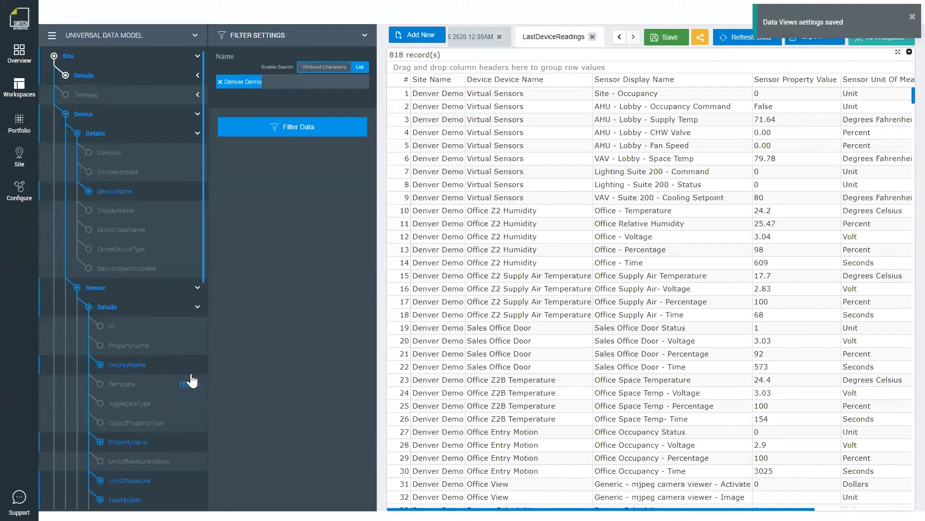
# Include DriverClassName from the device details in the data view and open its API request settings.
pyautogui.click(88, 228)
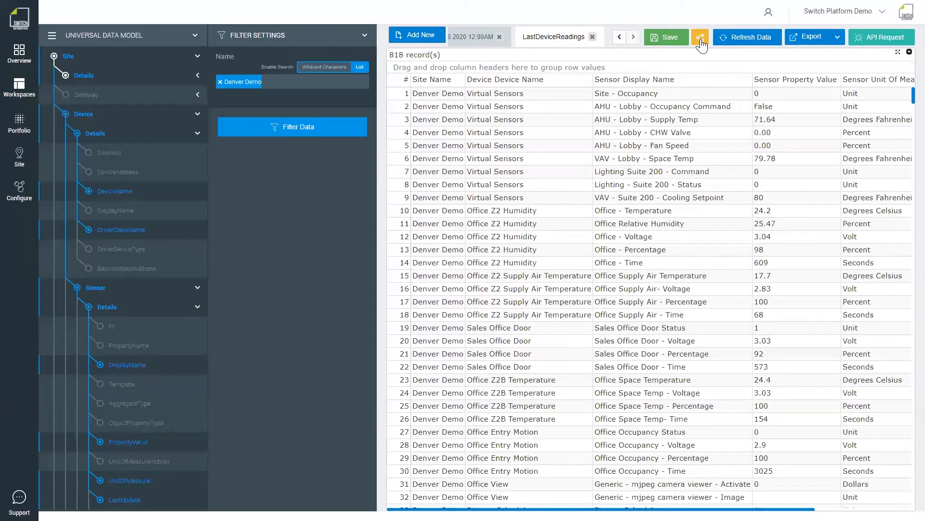
pyautogui.click(838, 38)
pyautogui.click(880, 43)
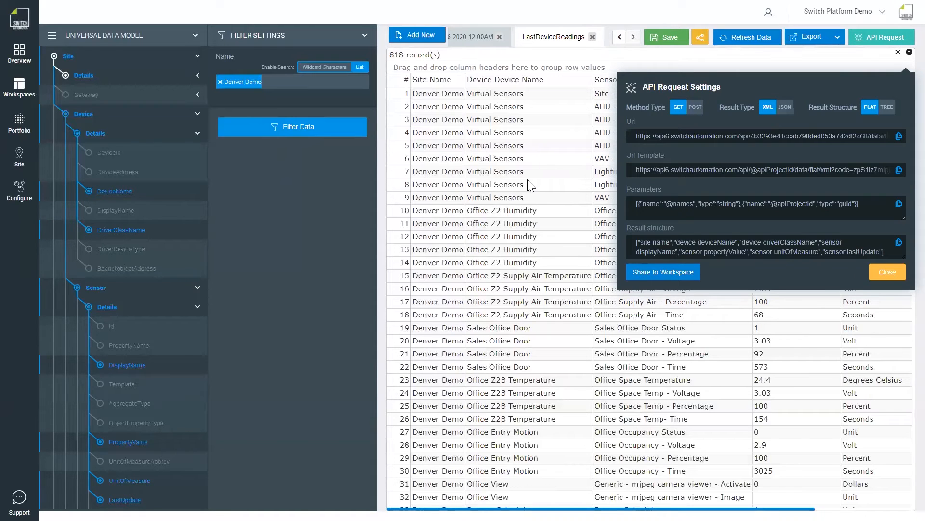
# Close the API request settings, then clear the Device fields from the data view and collapse the Device group.
pyautogui.click(577, 53)
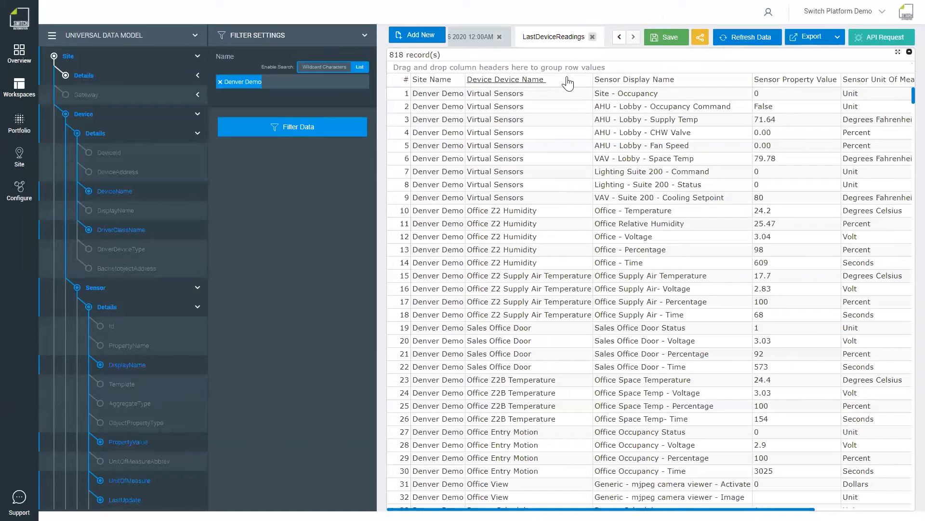
pyautogui.click(66, 116)
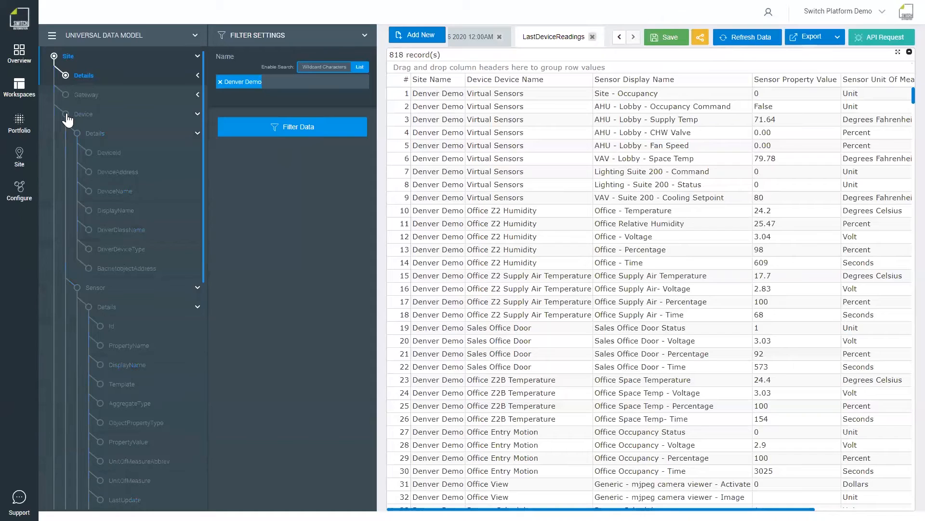
pyautogui.click(197, 114)
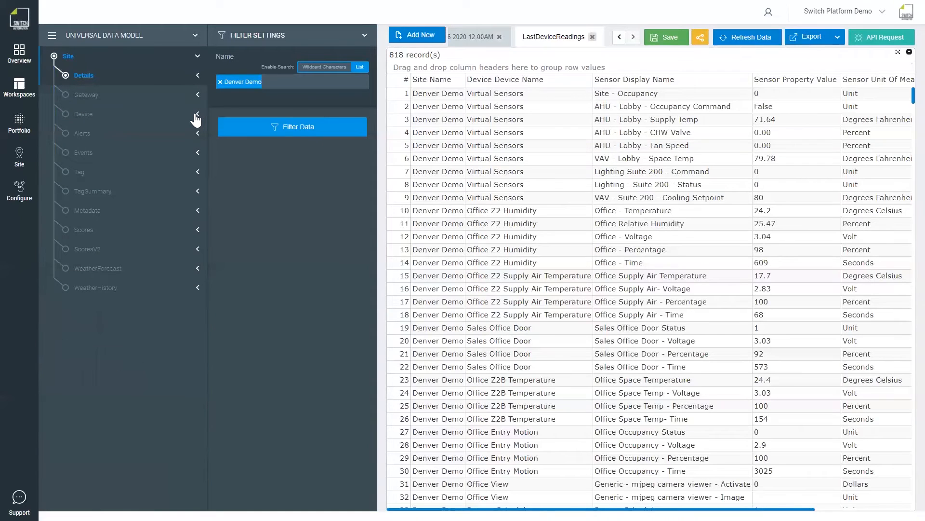
# Add ModuleName from the alert details, set the date range to the last 100 days, and reload the filtered data.
pyautogui.click(197, 134)
pyautogui.click(198, 153)
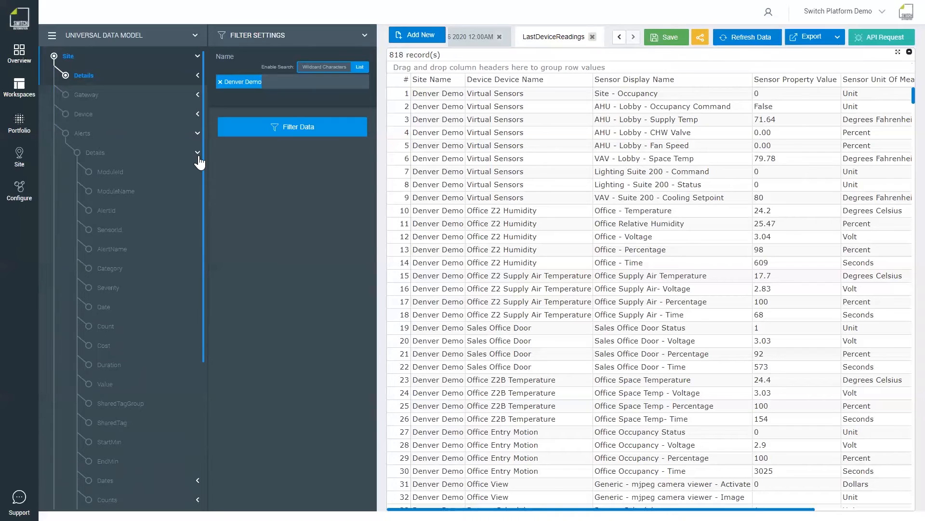
pyautogui.click(89, 191)
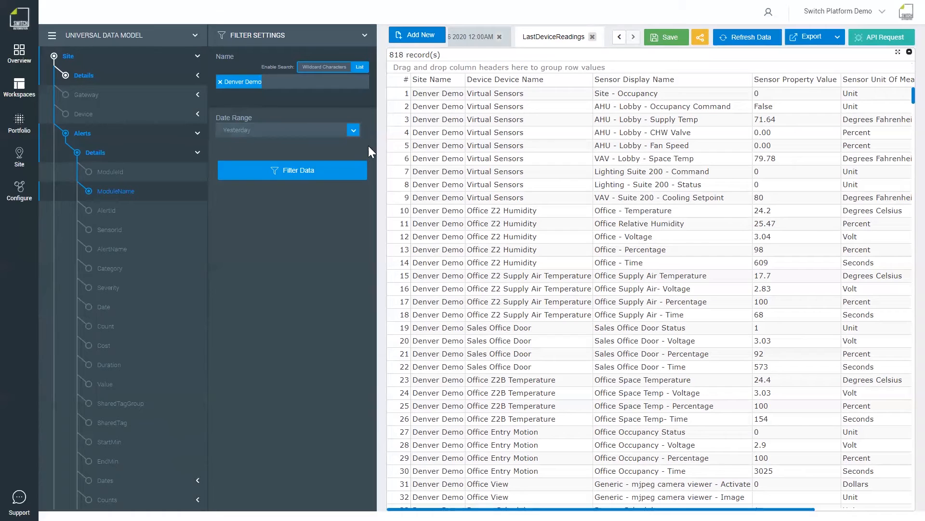
pyautogui.click(350, 130)
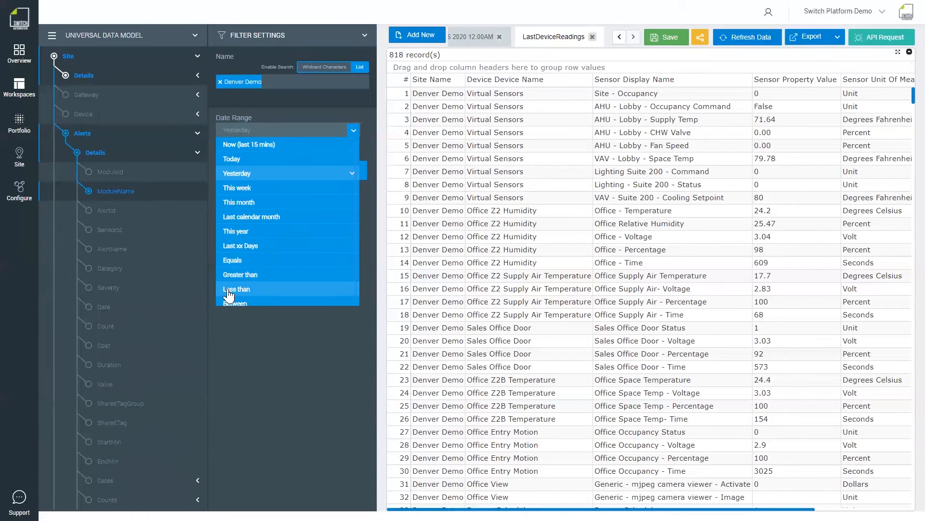
pyautogui.click(232, 246)
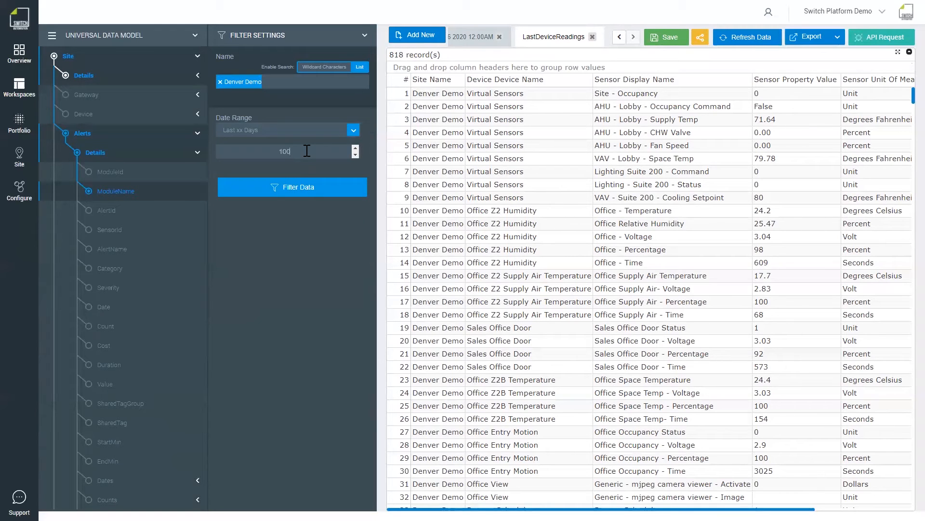
pyautogui.click(283, 189)
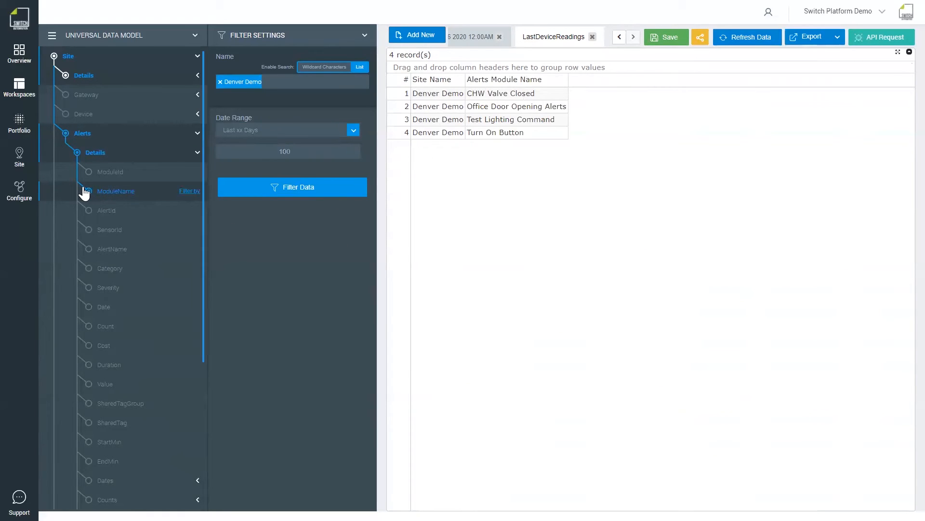
# Look over the date range options, then clear the Alerts fields from the data view and collapse their group.
pyautogui.click(351, 128)
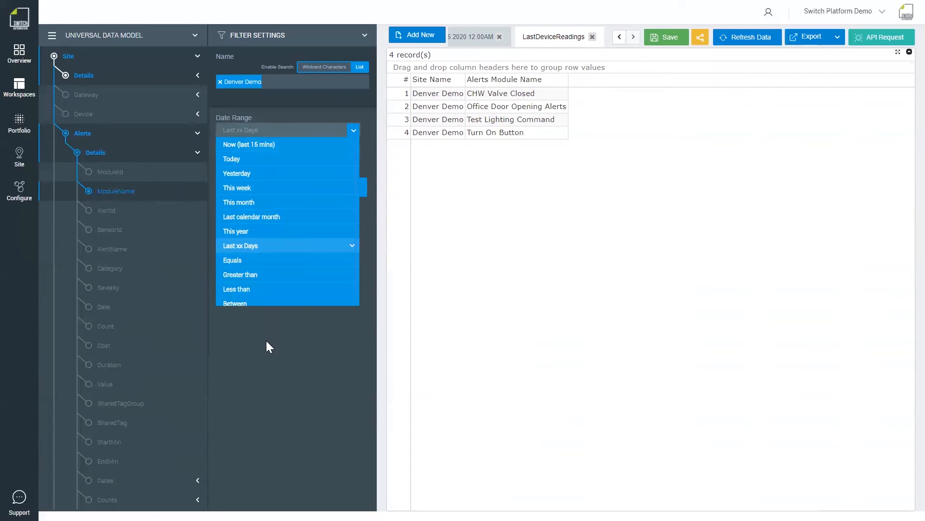
pyautogui.click(285, 401)
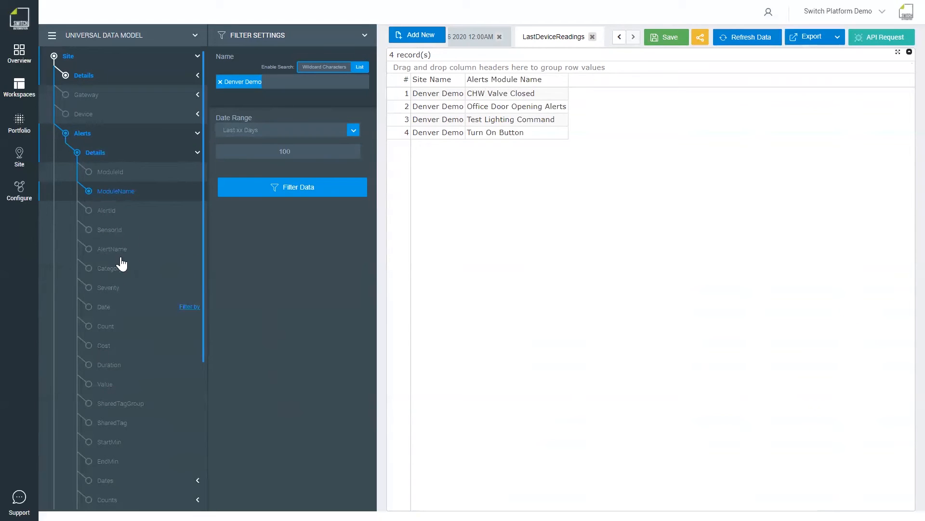
pyautogui.click(66, 134)
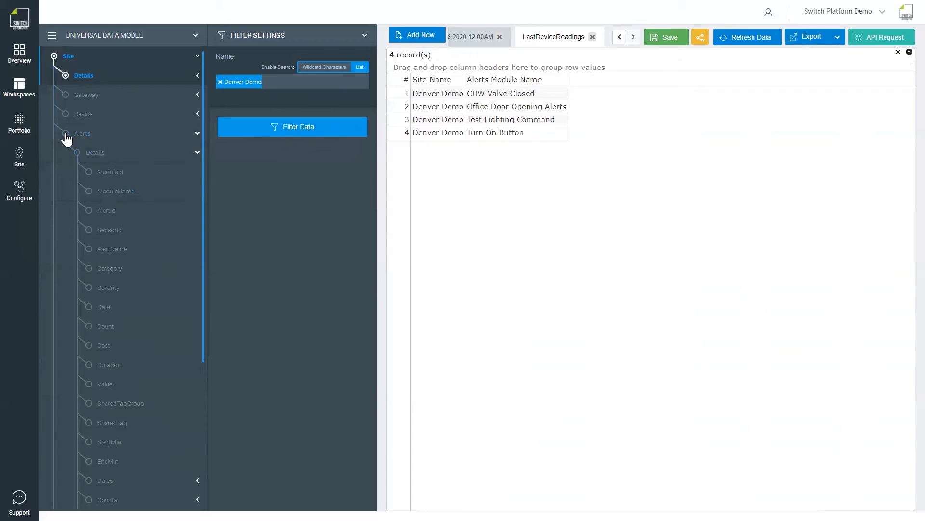
pyautogui.click(196, 136)
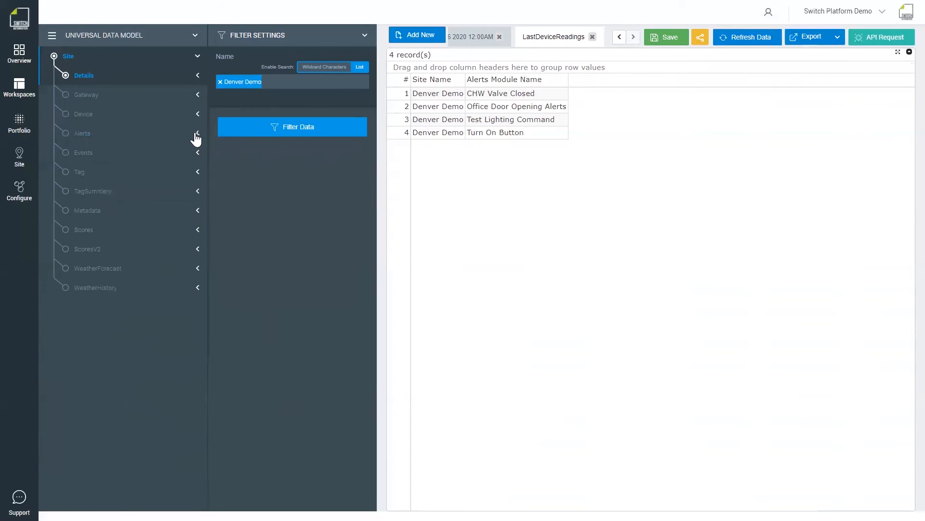
# Add Name, ResolvedDate and Status from the event details to the data view and reload the filtered data.
pyautogui.click(198, 154)
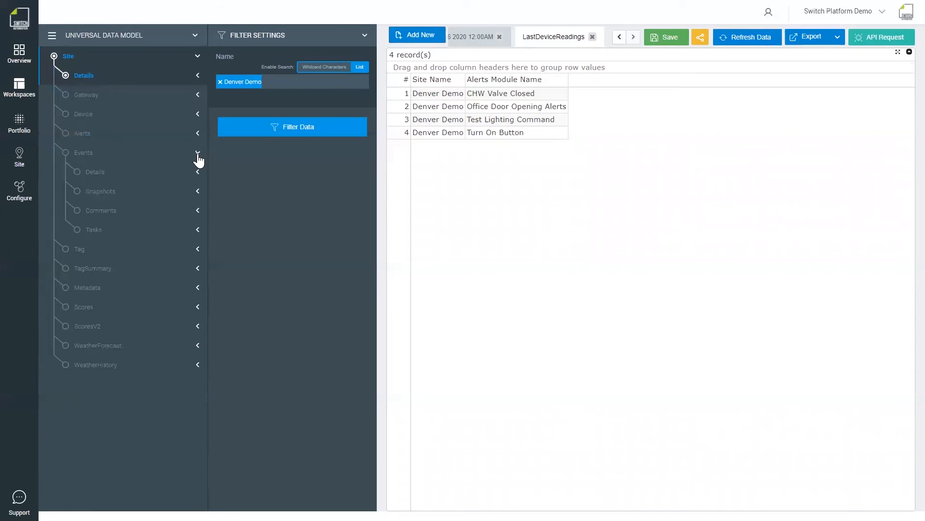
pyautogui.click(198, 174)
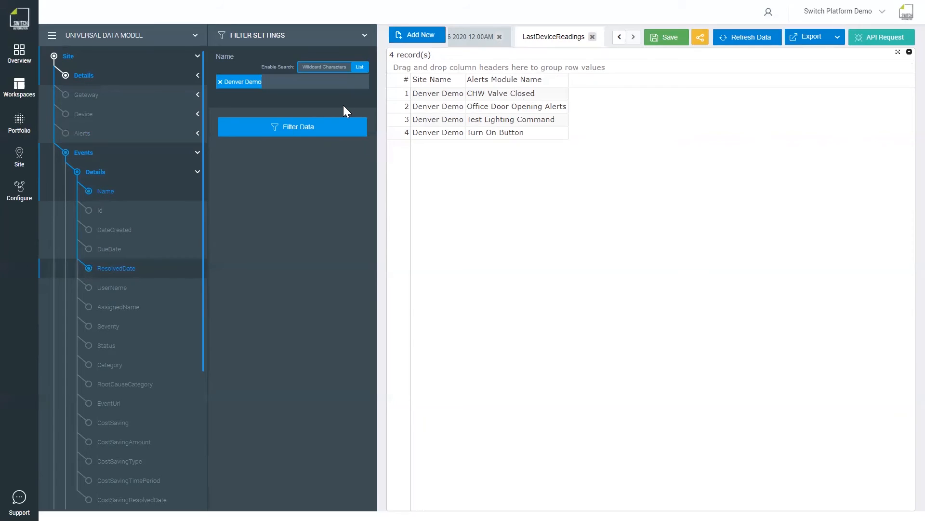
pyautogui.click(286, 128)
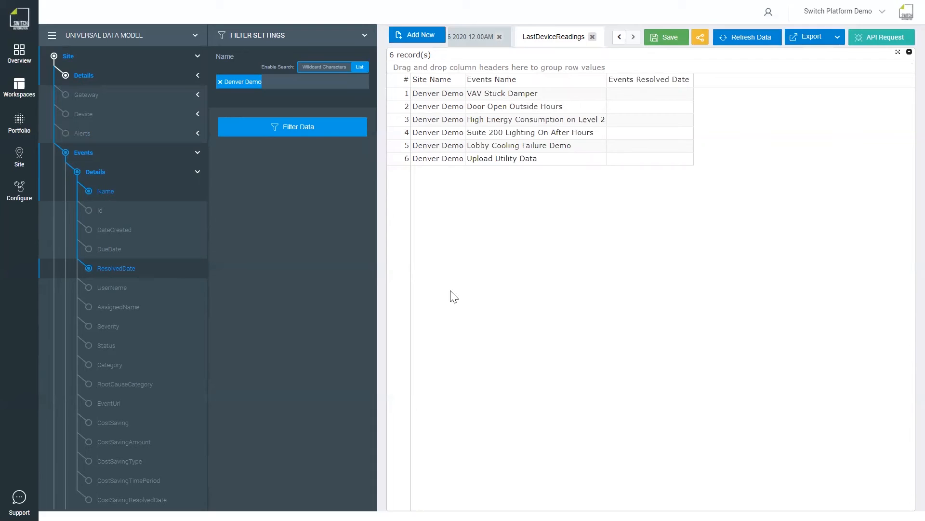
pyautogui.click(92, 346)
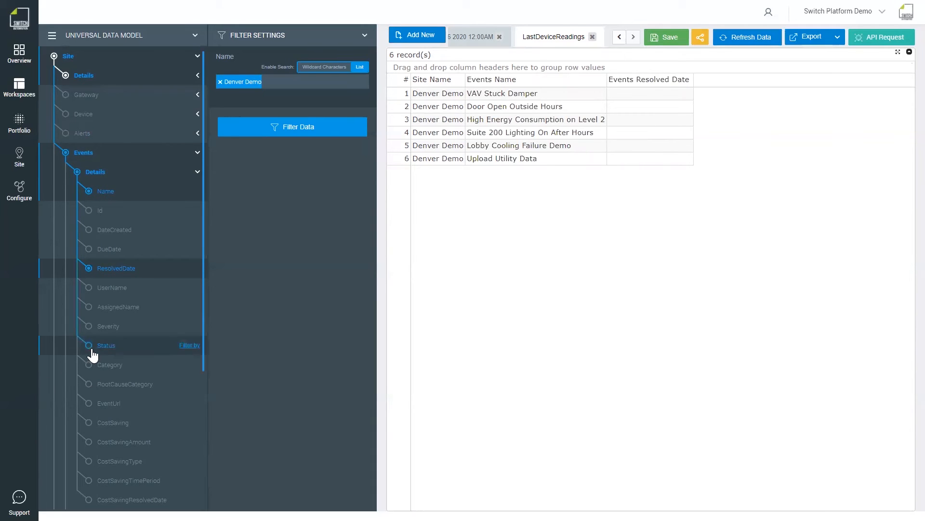
pyautogui.click(285, 130)
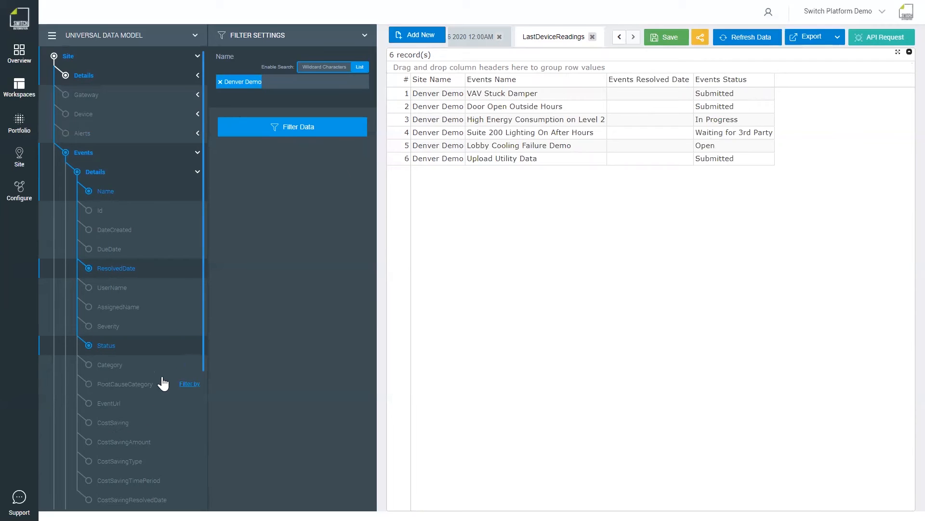
# Add the event comment fields Content, UserName and DatePosted to the data view and reload the filtered data.
pyautogui.moveTo(203, 289); pyautogui.dragTo(203, 415)
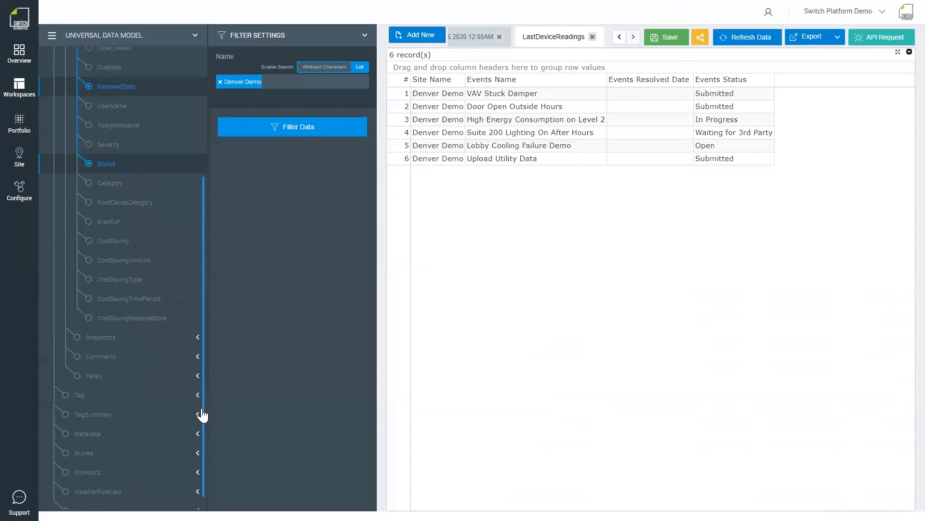
pyautogui.click(198, 356)
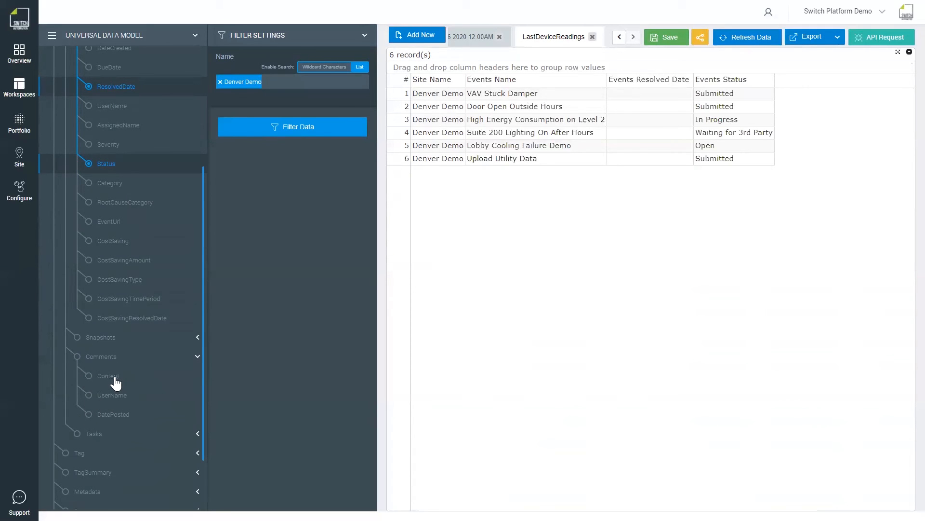
pyautogui.click(78, 357)
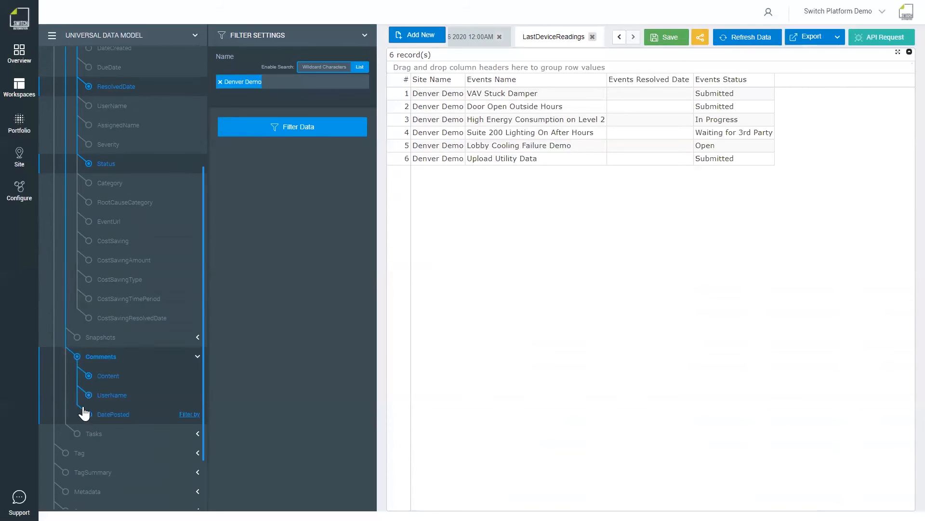
pyautogui.click(280, 126)
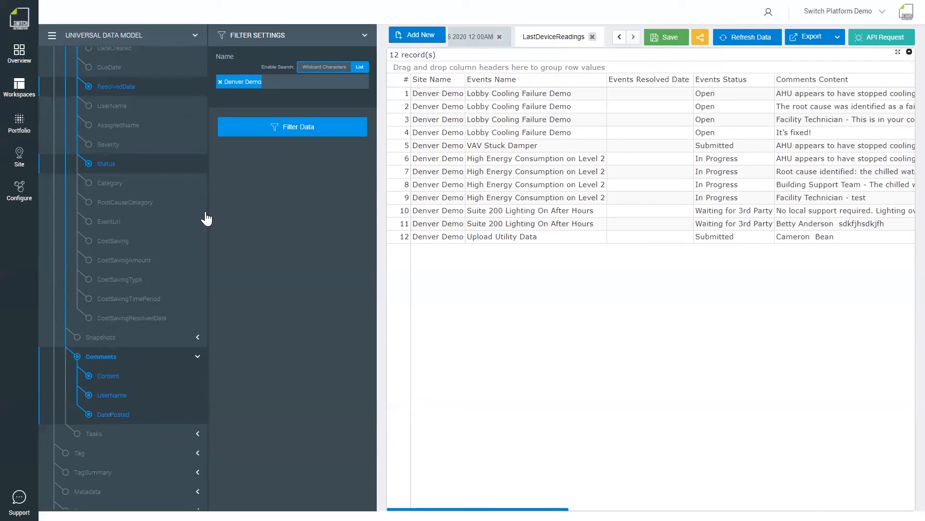
# Clear all Events fields from the data view and collapse the Events group in the data model.
pyautogui.moveTo(203, 194); pyautogui.dragTo(208, 106)
pyautogui.click(65, 110)
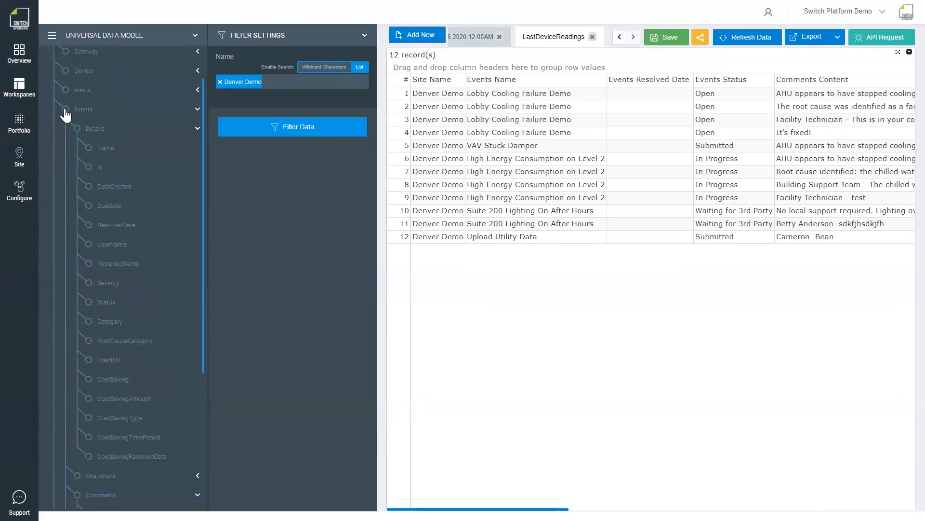
pyautogui.click(197, 111)
pyautogui.click(197, 115)
pyautogui.click(197, 115)
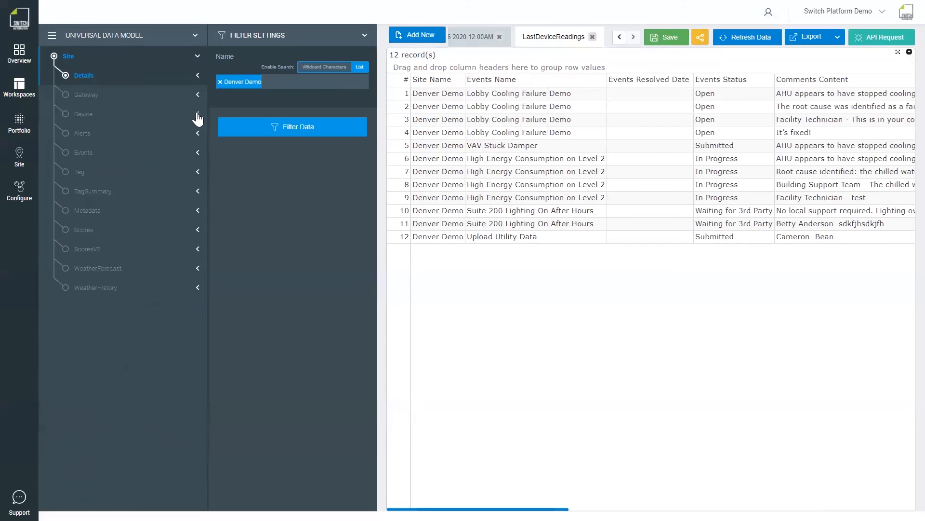
# Examine the ScoresV2 fields and the date range options offered for ScoreDate, leaving none of them selected.
pyautogui.click(198, 250)
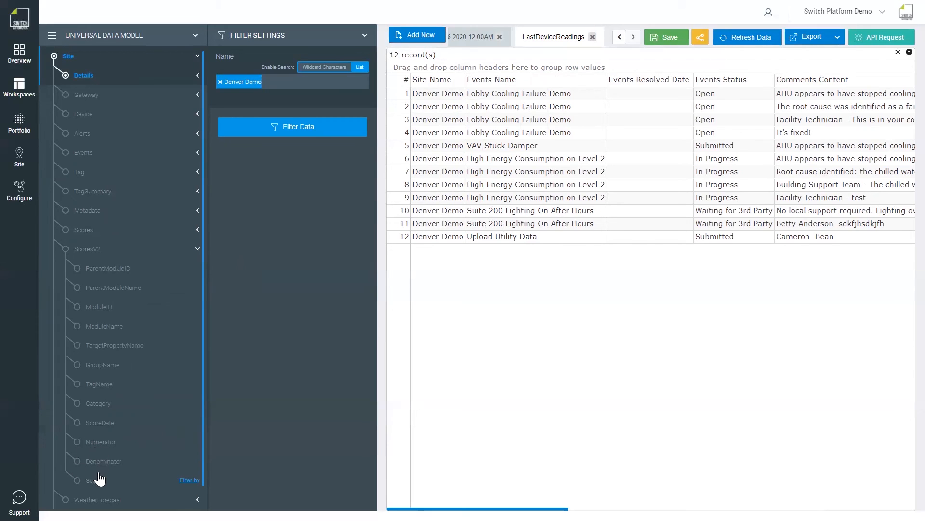
pyautogui.click(76, 424)
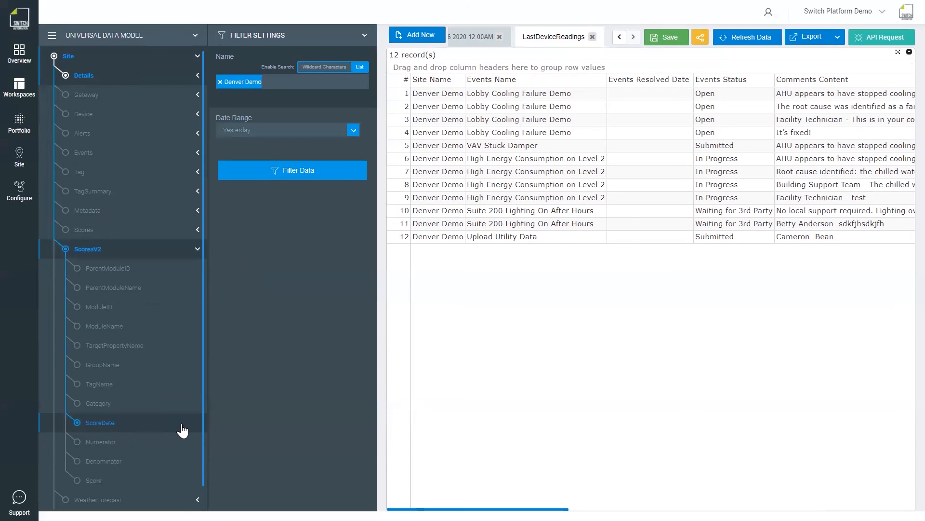
pyautogui.click(354, 131)
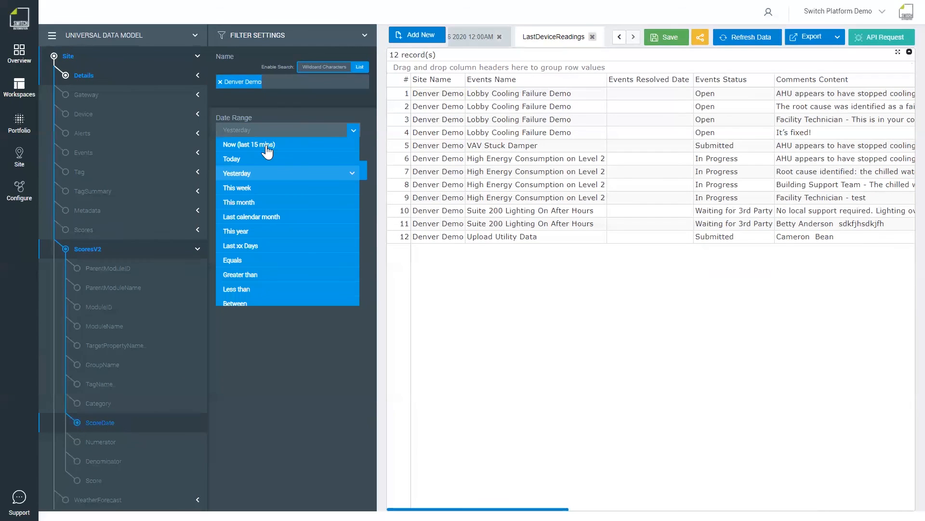
pyautogui.click(281, 400)
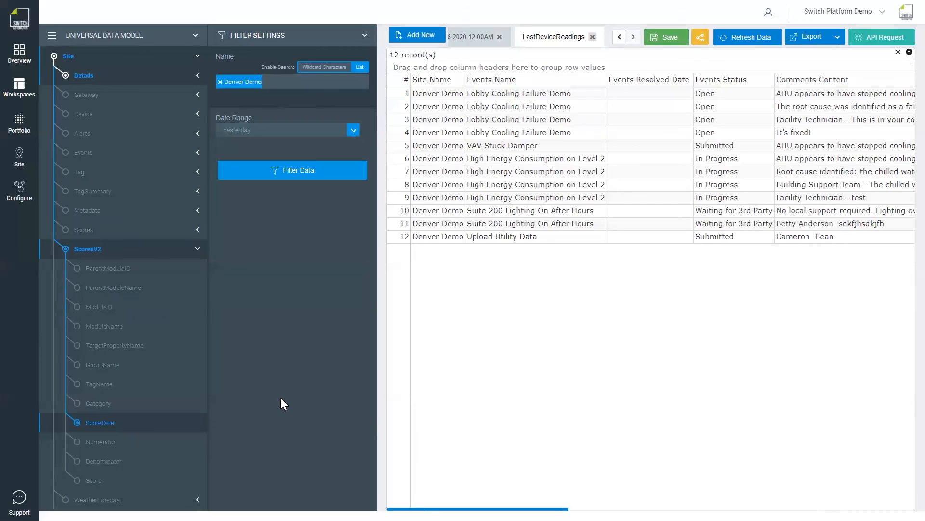
pyautogui.click(77, 422)
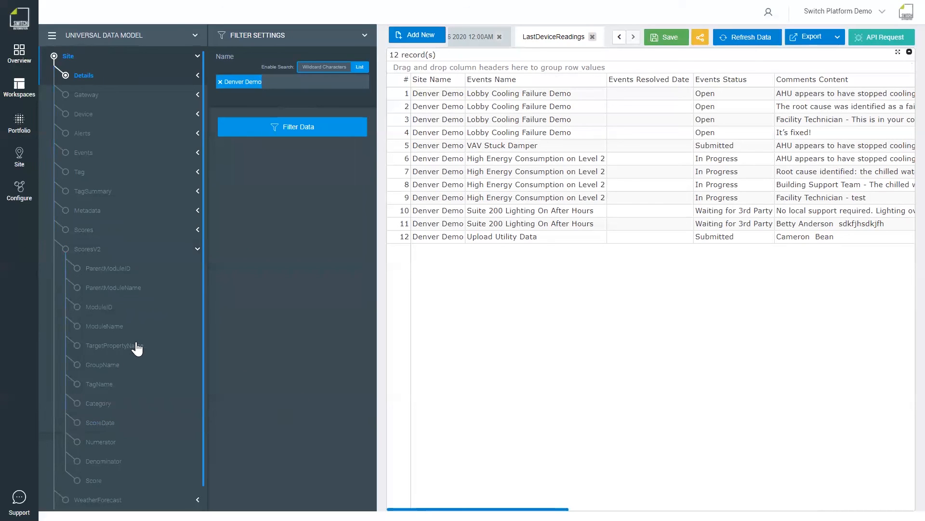
pyautogui.click(198, 251)
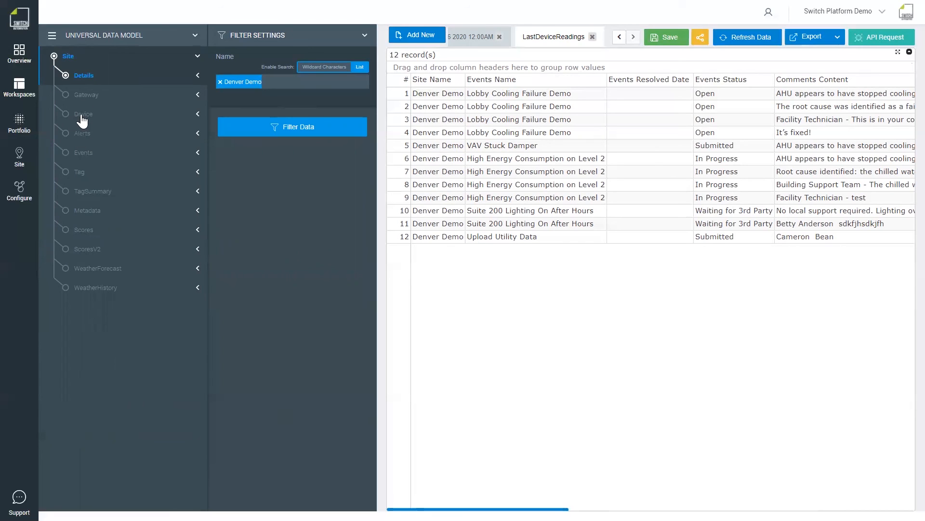
# Add WeatherCondition from the WeatherHistory details to the data view.
pyautogui.click(197, 289)
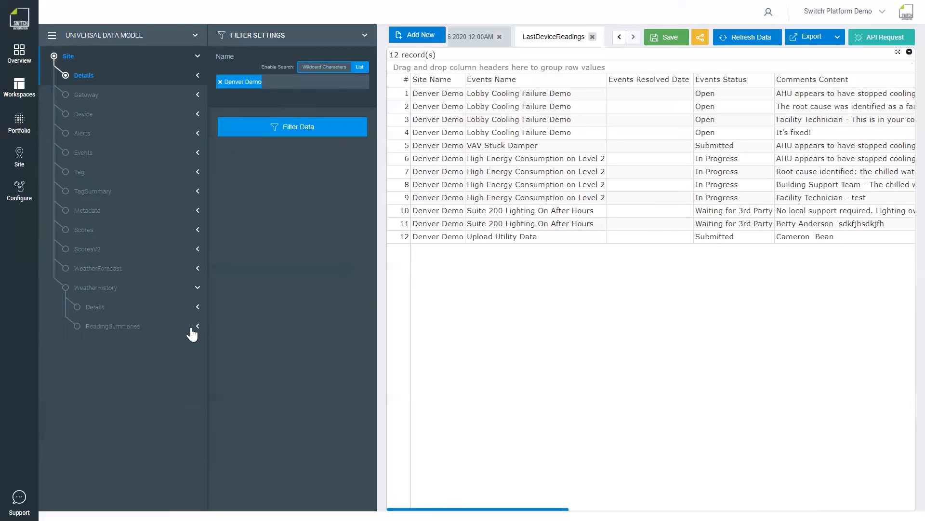
pyautogui.click(197, 309)
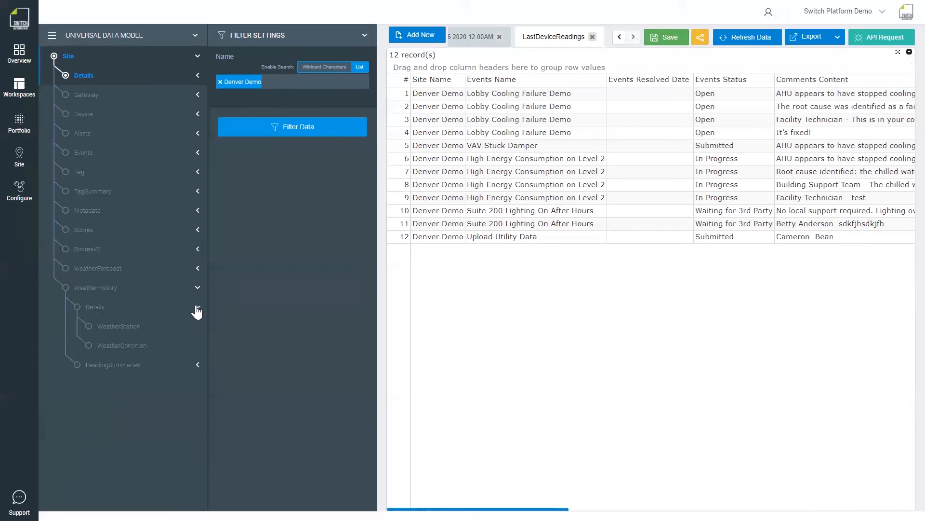
pyautogui.click(88, 347)
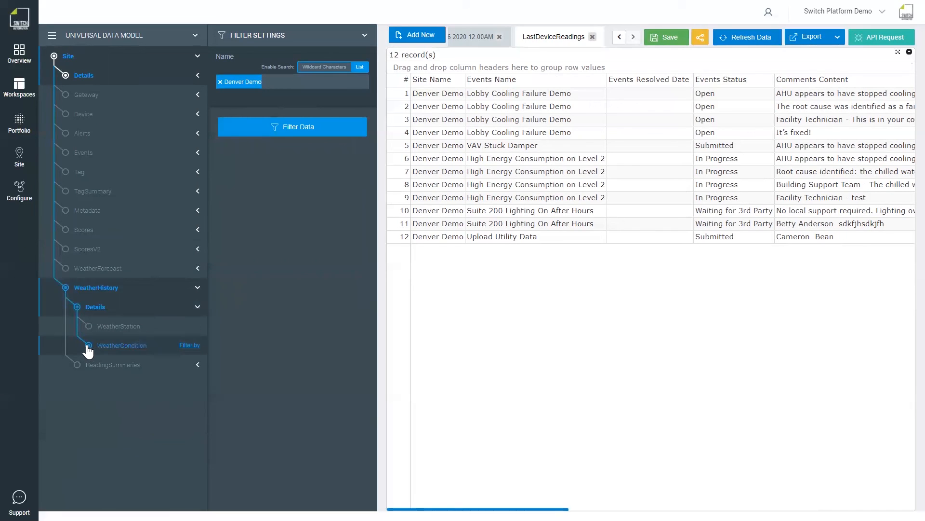
# Add the device's sensor detail DisplayName to the data view and reload the filtered data.
pyautogui.click(198, 116)
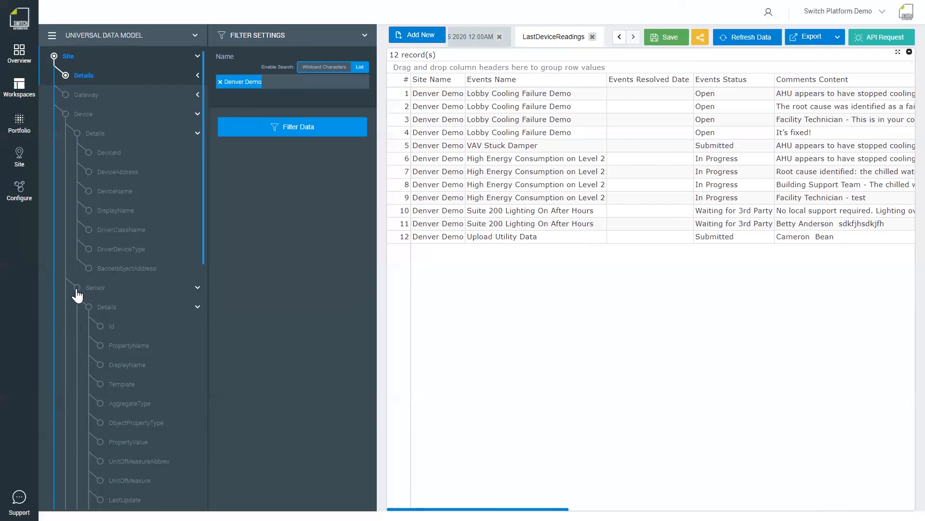
pyautogui.click(103, 366)
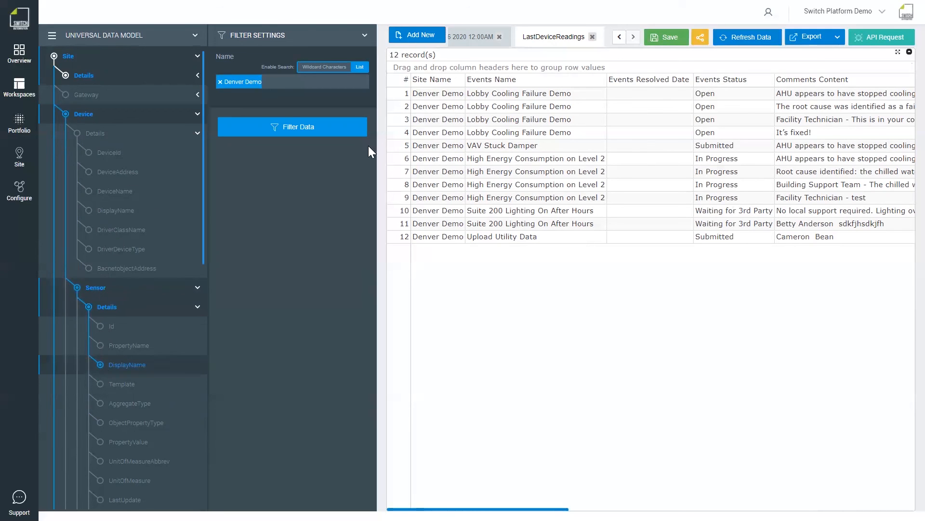
pyautogui.click(283, 127)
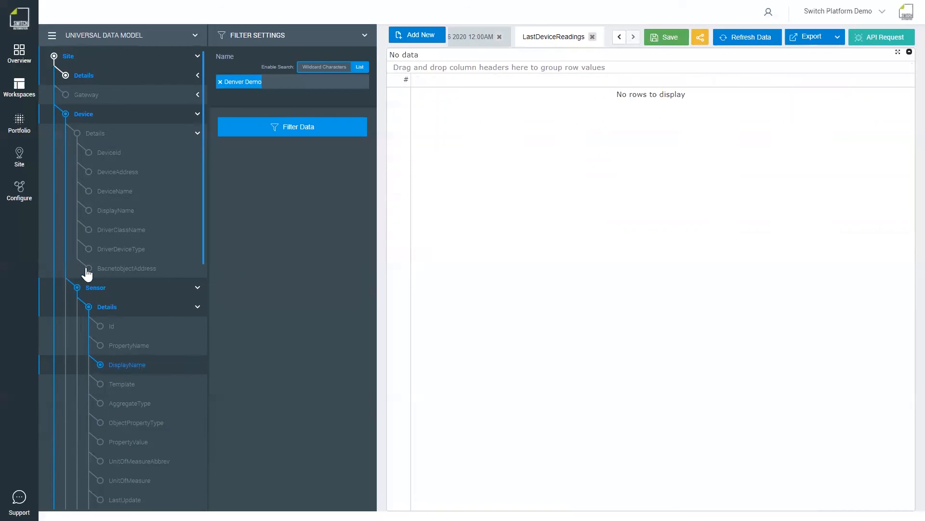
# Replace the Sensor selection with DeviceName from the device details and reload the filtered data.
pyautogui.click(77, 289)
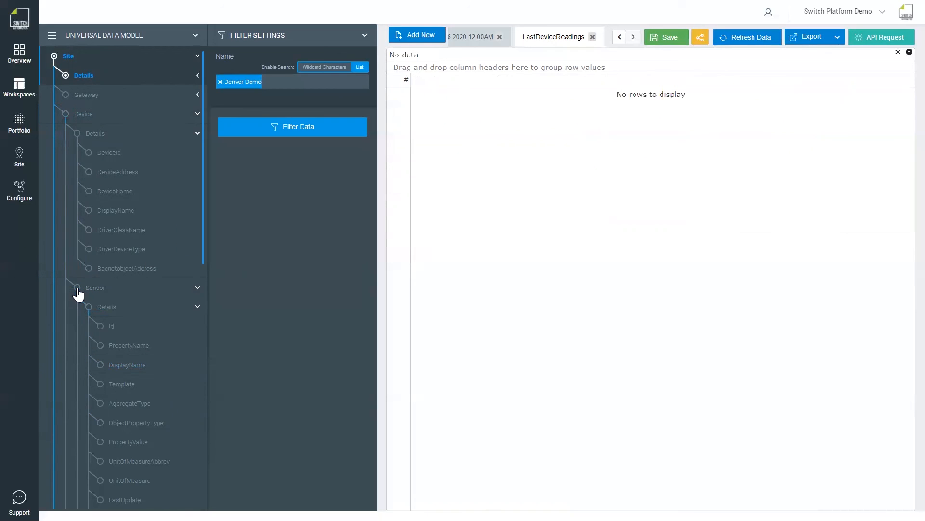
pyautogui.click(89, 192)
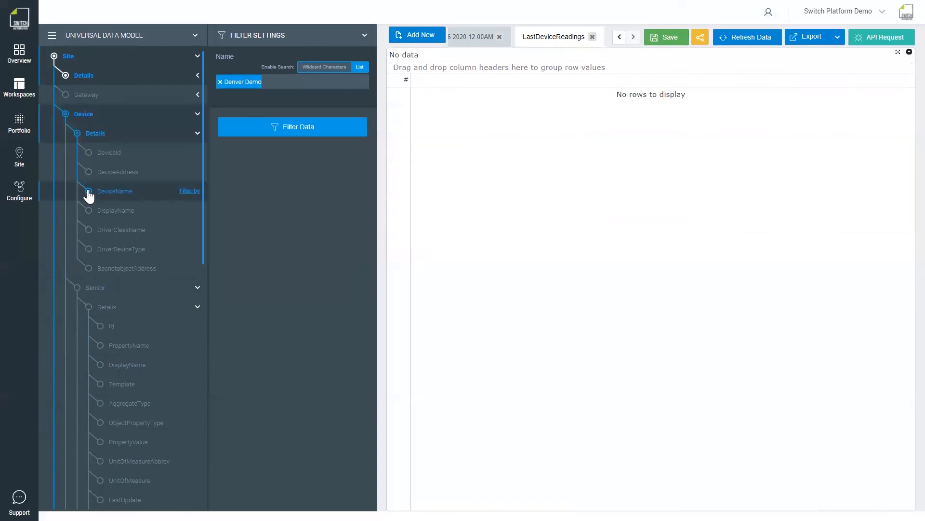
pyautogui.click(271, 129)
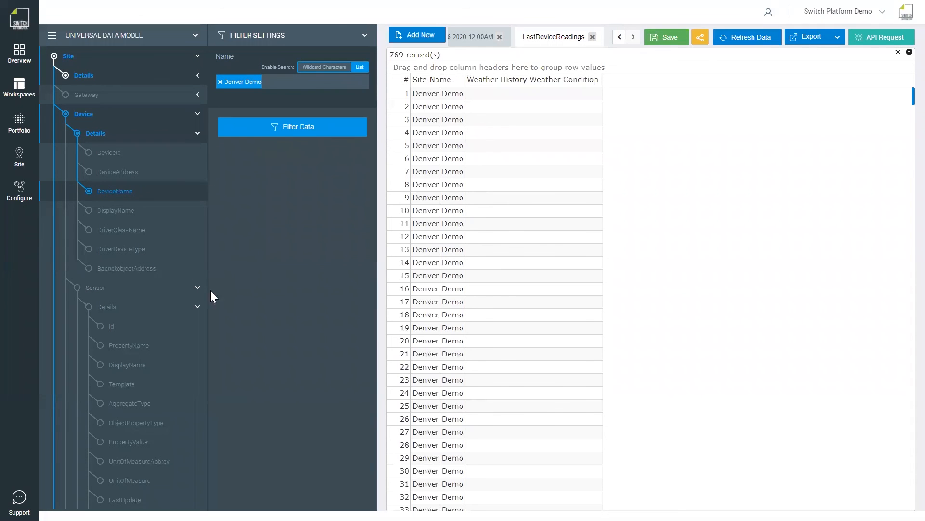
# Remove DeviceName from the data view, collapse the Sensor group and expand the device Metadata fields.
pyautogui.moveTo(91, 196)
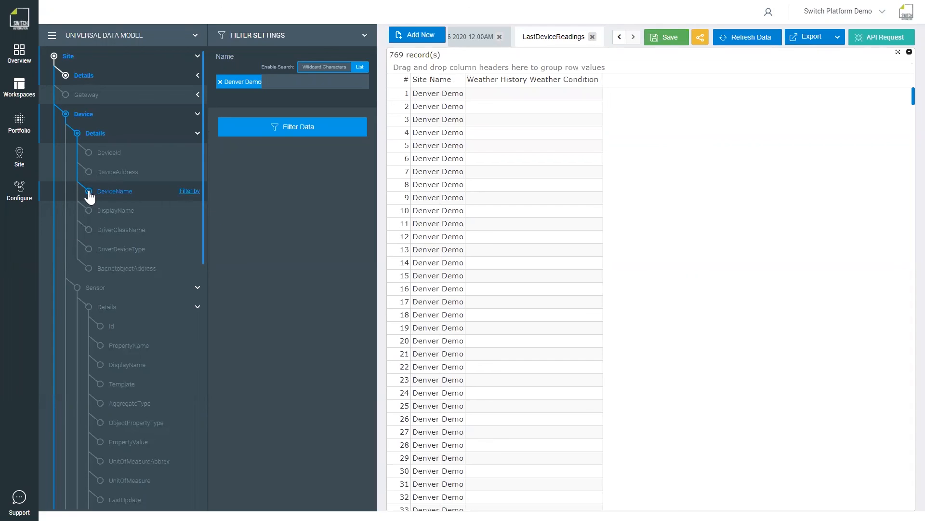
pyautogui.click(198, 290)
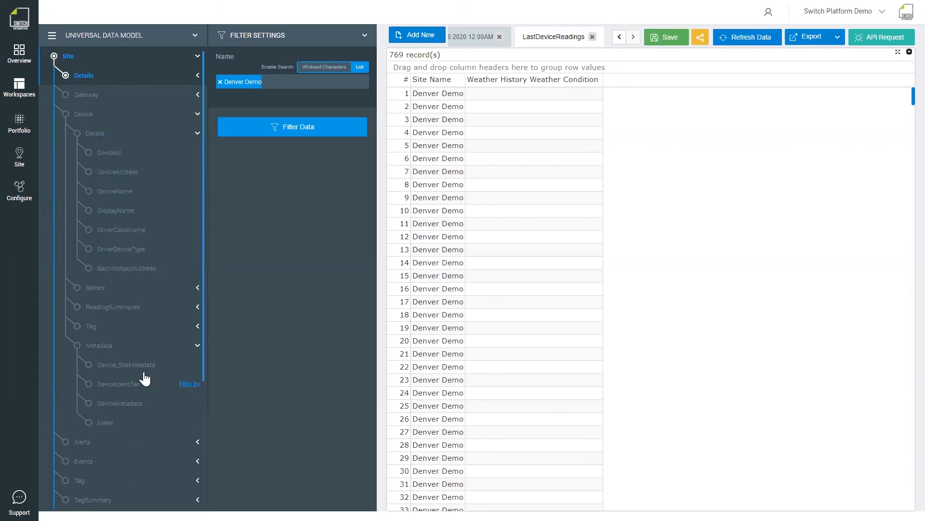